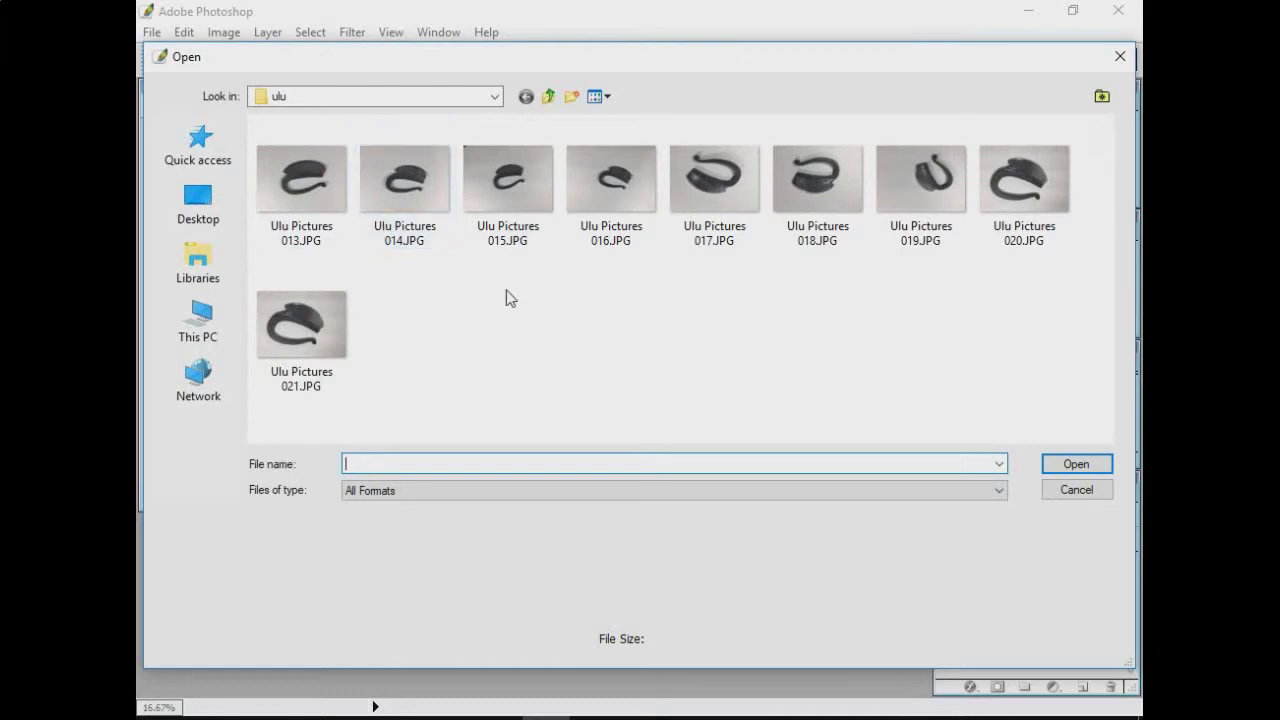
# Open all nine photos in the ulu folder, from Ulu Pictures 013.JPG to Ulu Pictures 021.JPG
pyautogui.click(321, 176)
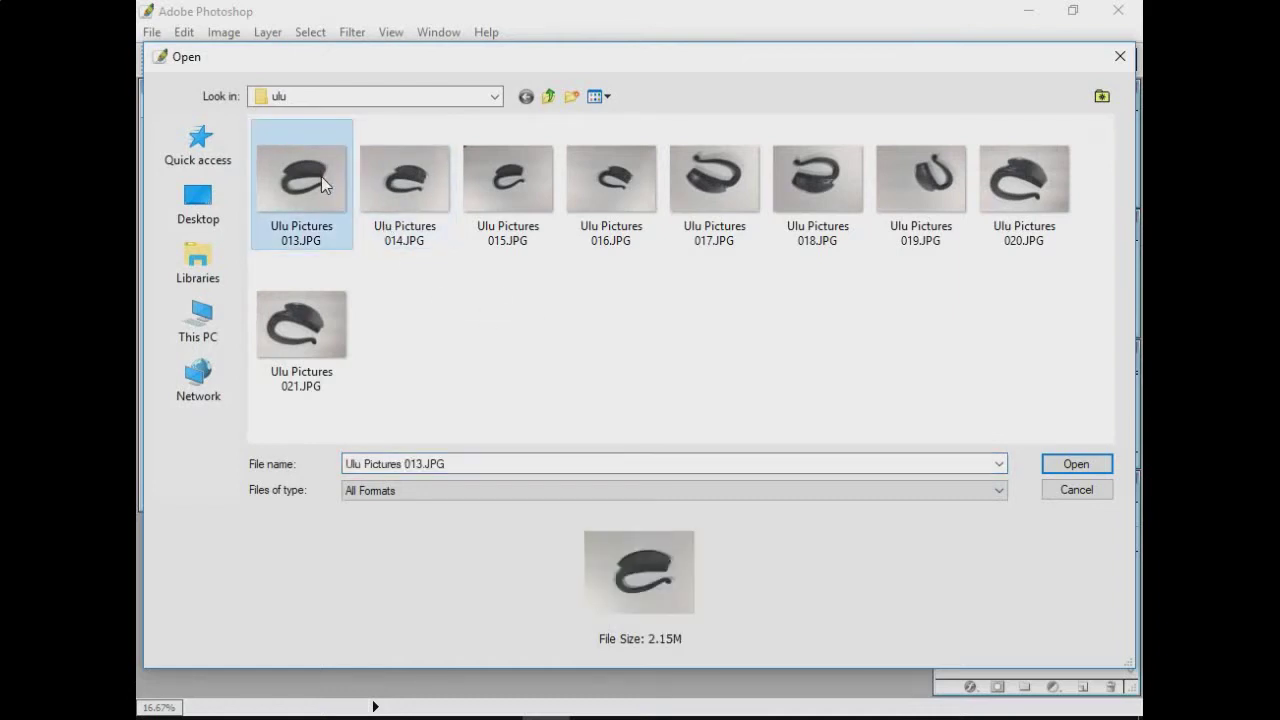
pyautogui.keyDown('shift'); pyautogui.click(311, 275); pyautogui.keyUp('shift')
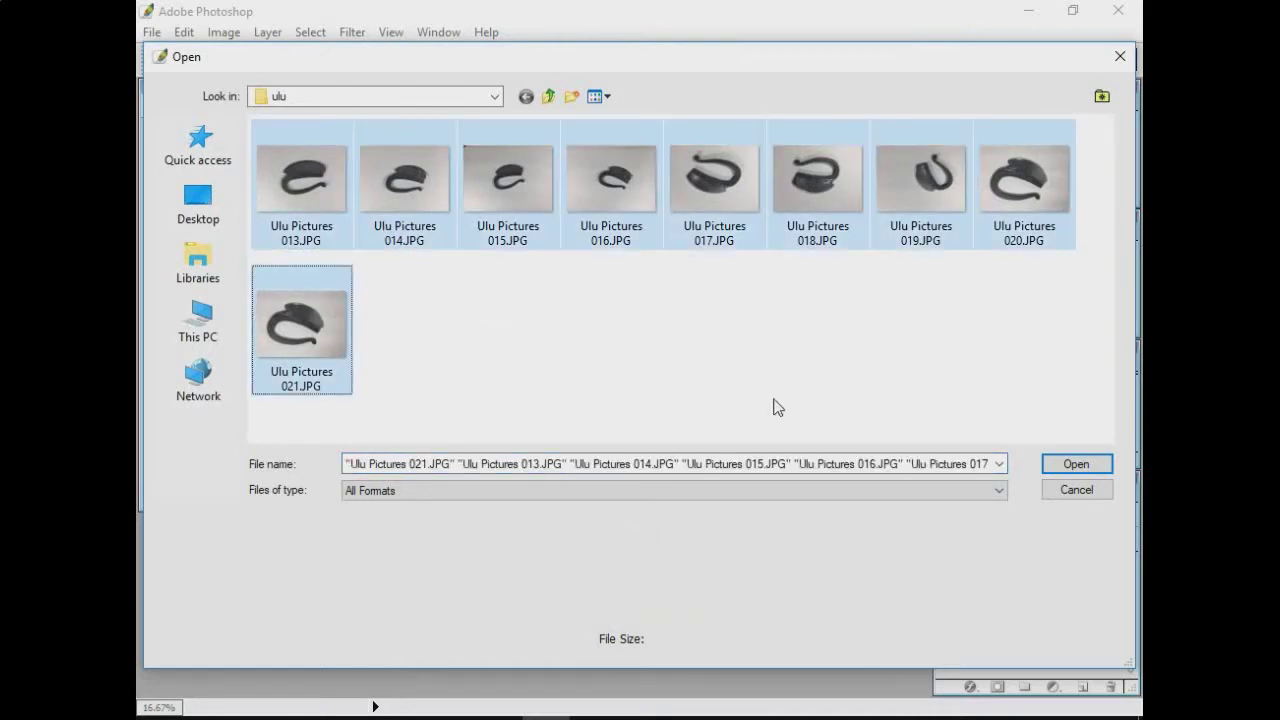
pyautogui.click(1067, 466)
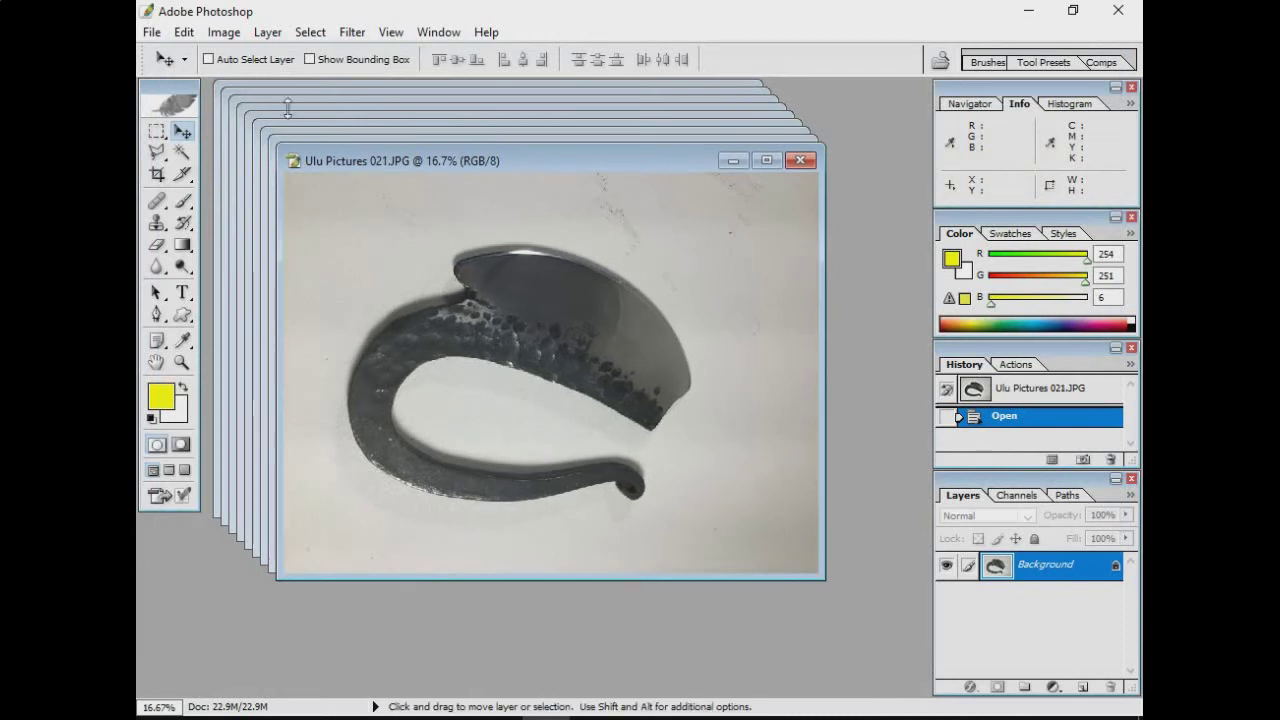
# Rotate the canvas of Ulu Pictures 021.JPG by 180 degrees
pyautogui.click(224, 32)
pyautogui.moveTo(312, 251)
pyautogui.click(418, 250)
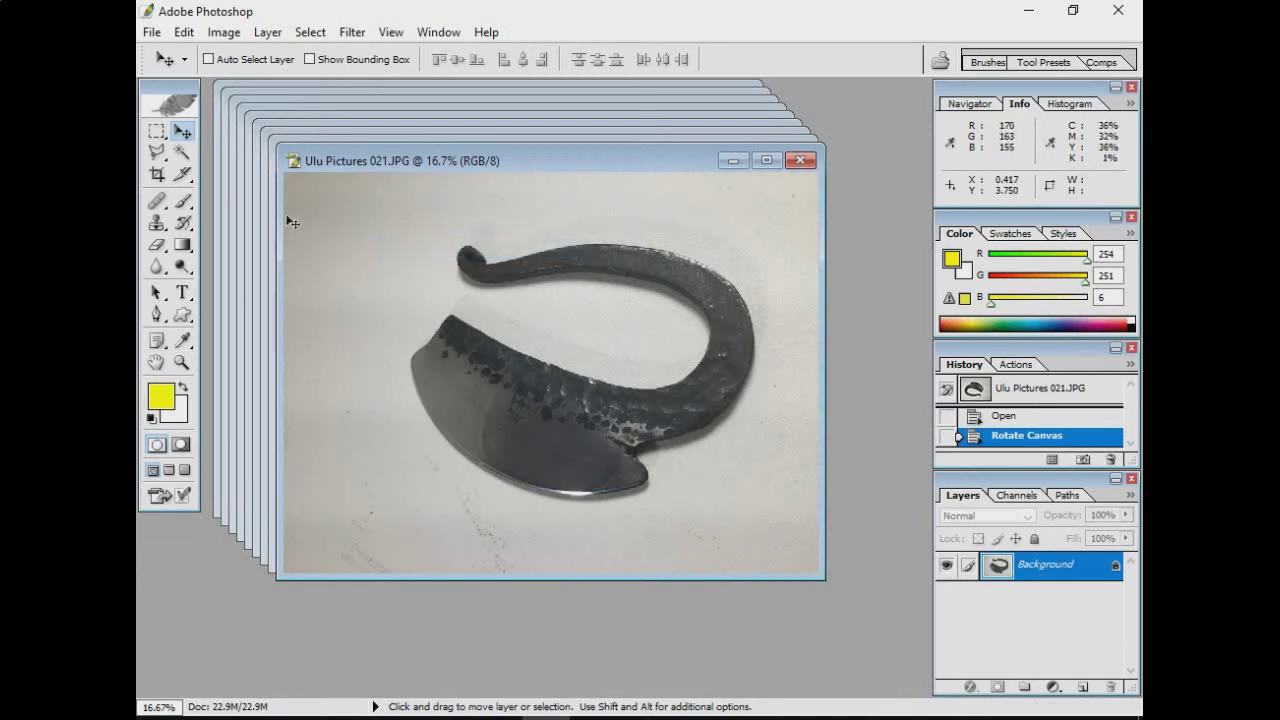
# Crop Ulu Pictures 021.JPG to a rectangular selection around the ulu, about 33.75 wide and 27.4 high
pyautogui.click(157, 133)
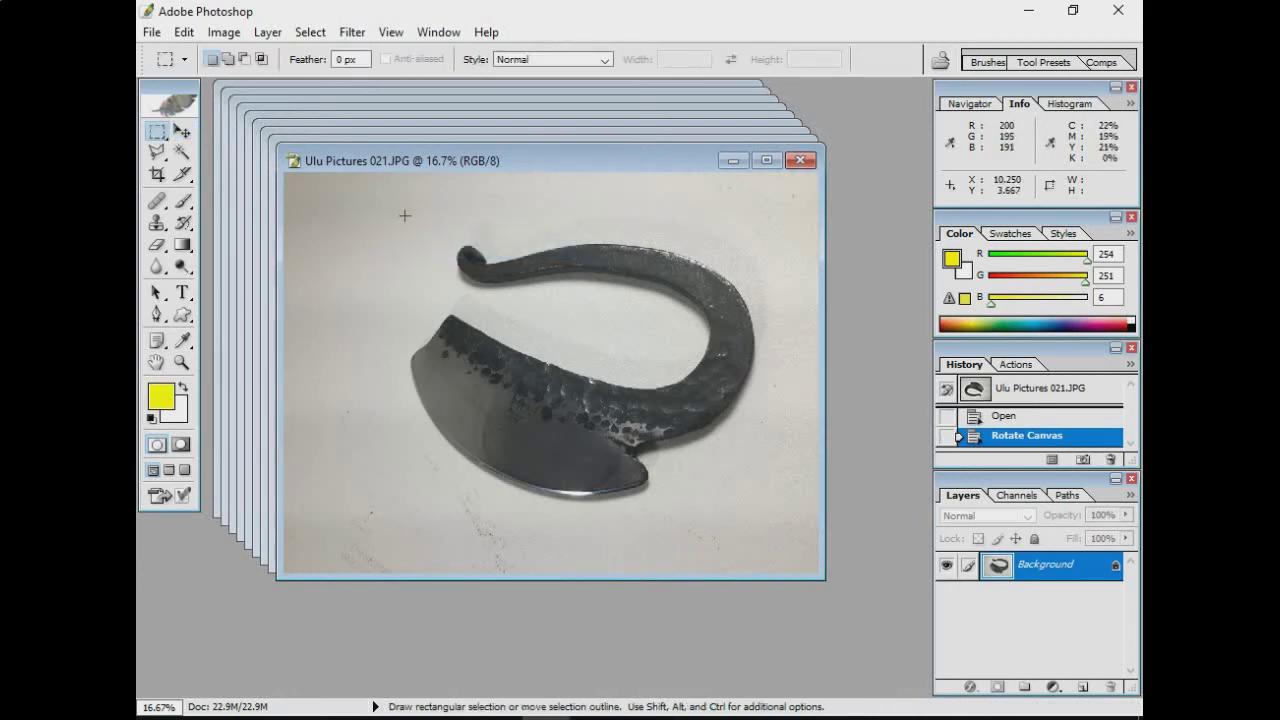
pyautogui.moveTo(386, 212); pyautogui.dragTo(784, 538)
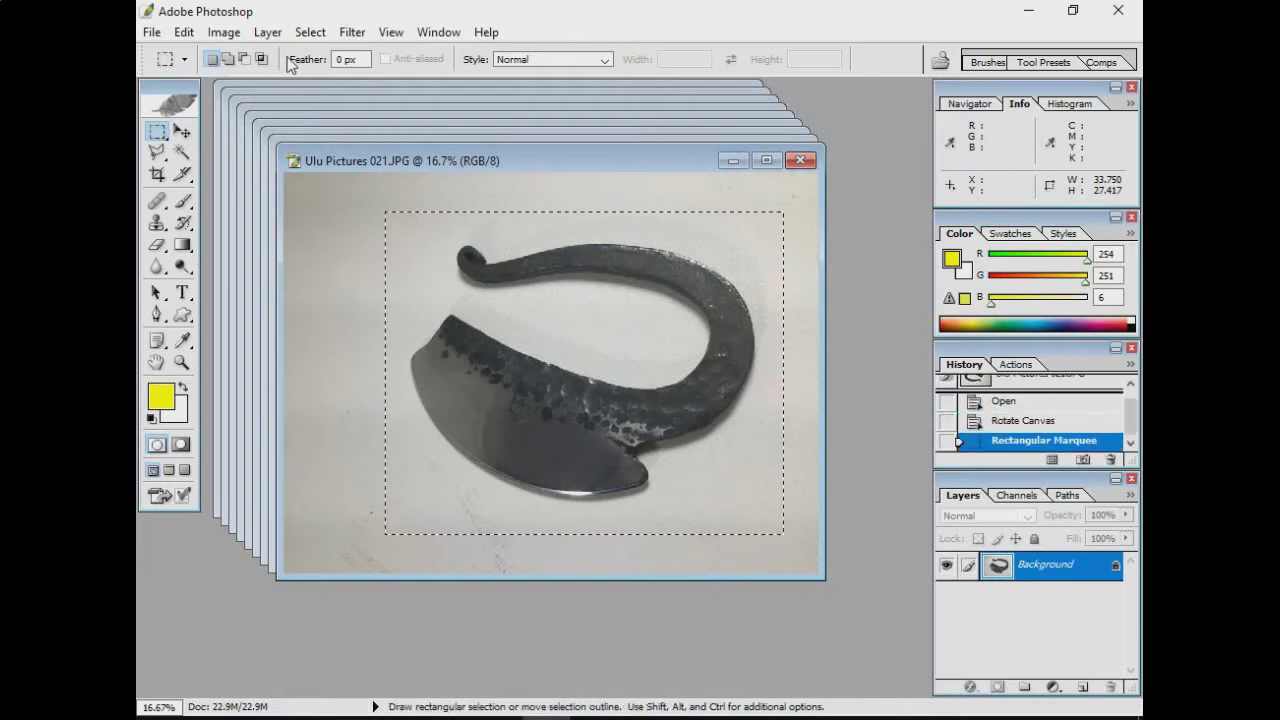
pyautogui.click(223, 32)
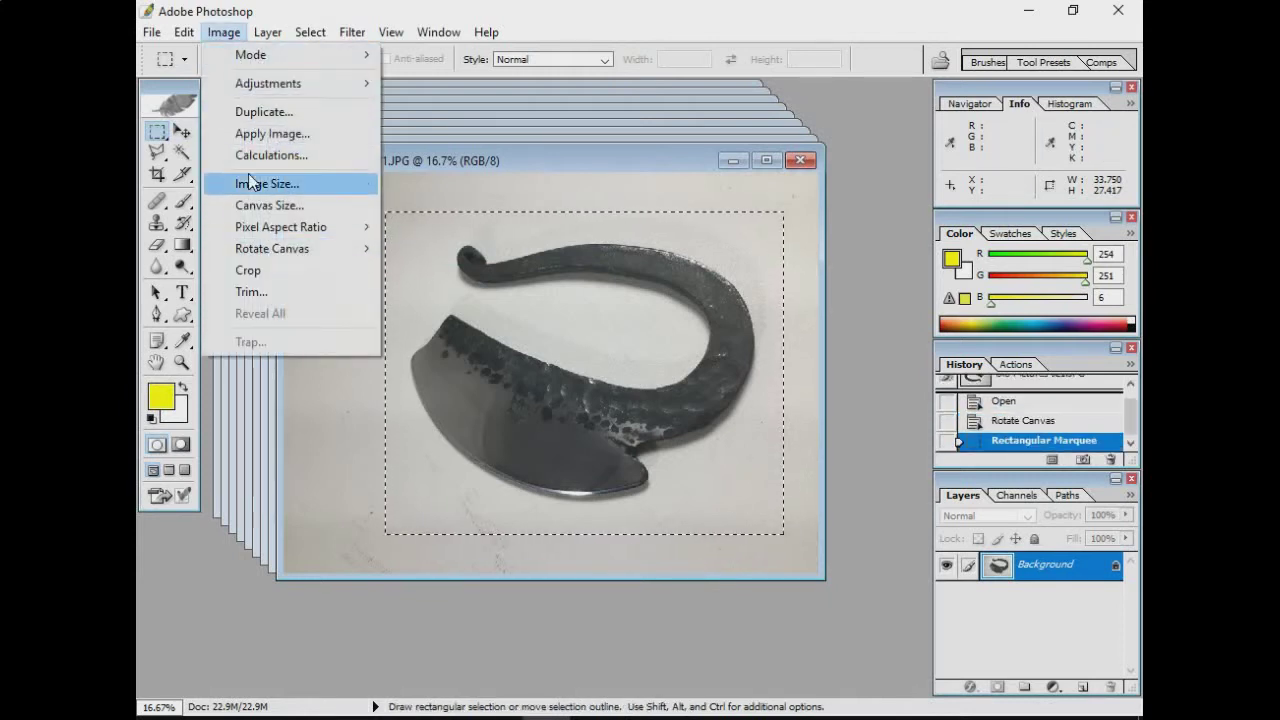
pyautogui.click(250, 270)
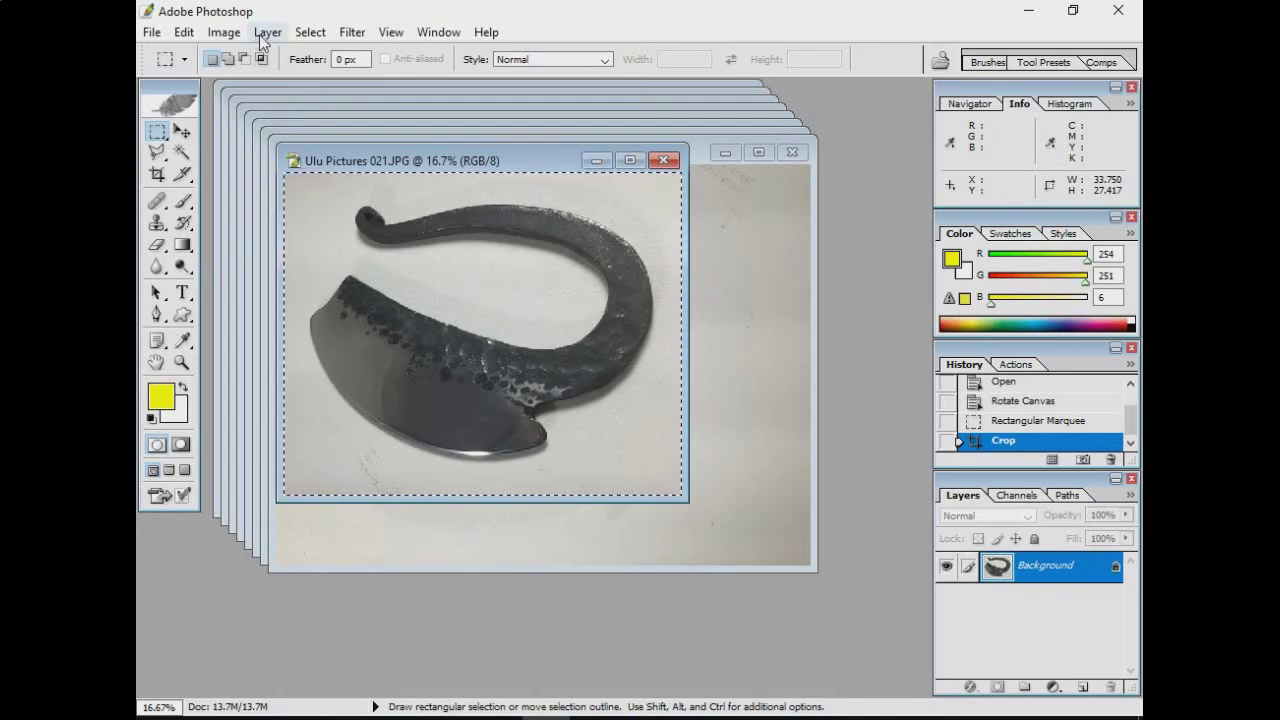
# Adjust Brightness/Contrast on the cropped 021 photo to brightness +49 and contrast +34
pyautogui.click(224, 32)
pyautogui.moveTo(260, 88)
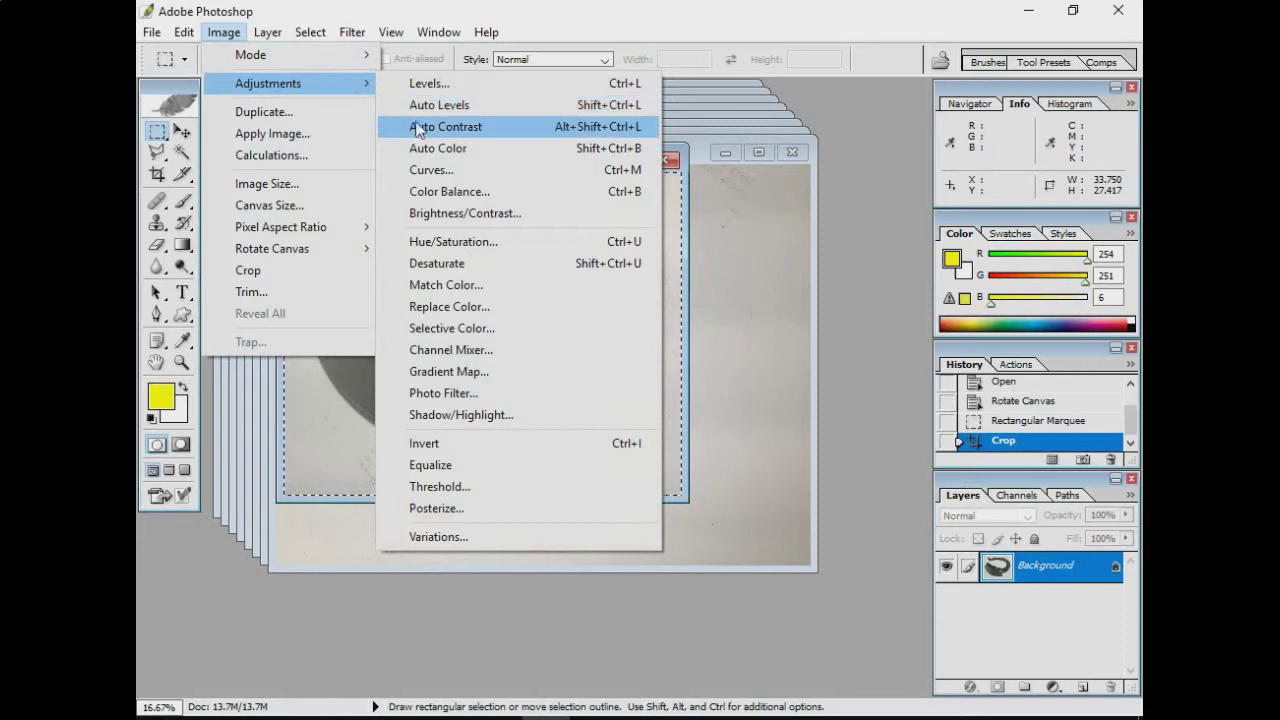
pyautogui.click(430, 213)
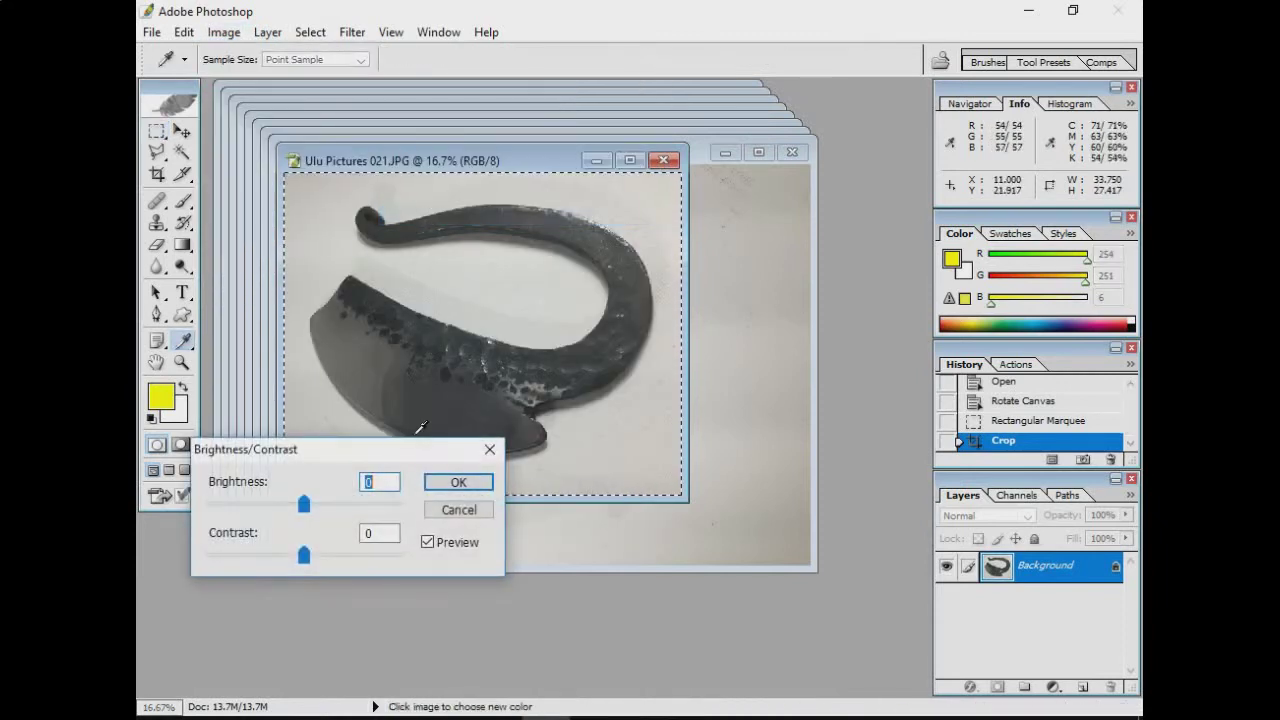
pyautogui.moveTo(343, 454); pyautogui.dragTo(442, 538)
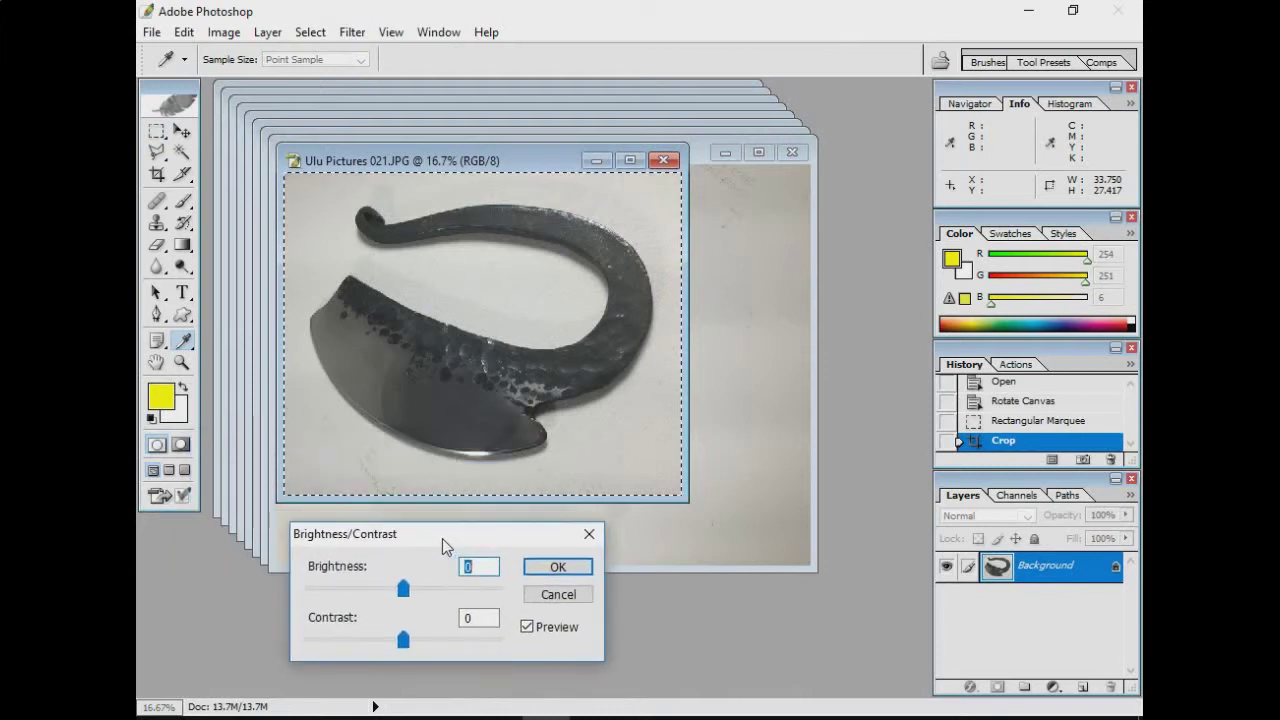
pyautogui.moveTo(403, 590); pyautogui.dragTo(443, 594)
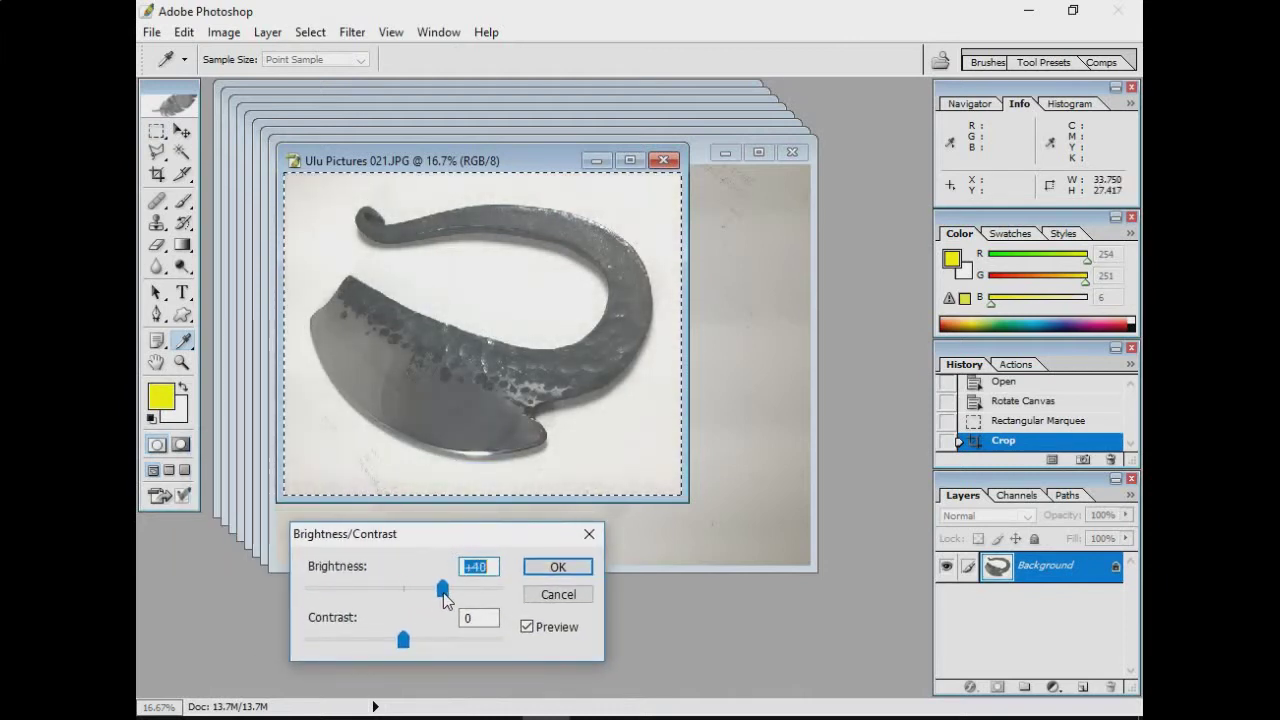
pyautogui.moveTo(403, 640); pyautogui.dragTo(429, 645)
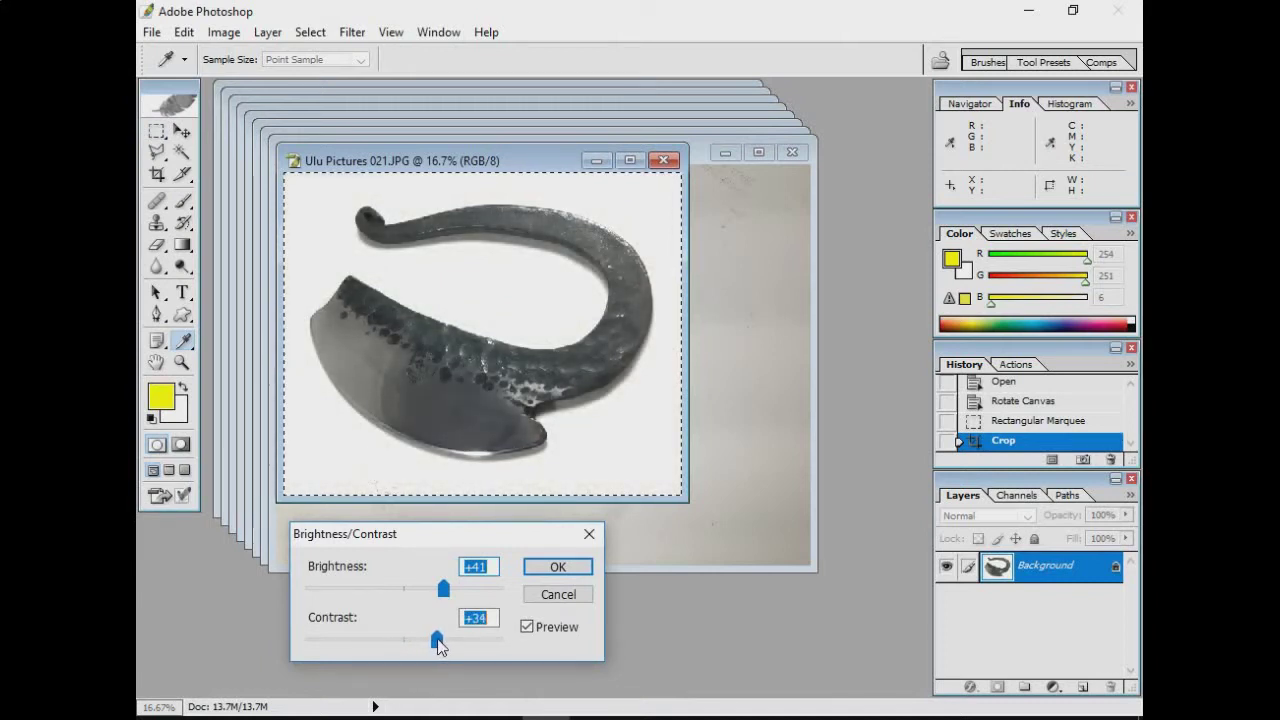
pyautogui.moveTo(444, 589)
pyautogui.mouseDown()
pyautogui.moveTo(478, 598)
pyautogui.moveTo(452, 596)
pyautogui.mouseUp()
pyautogui.click(453, 594)
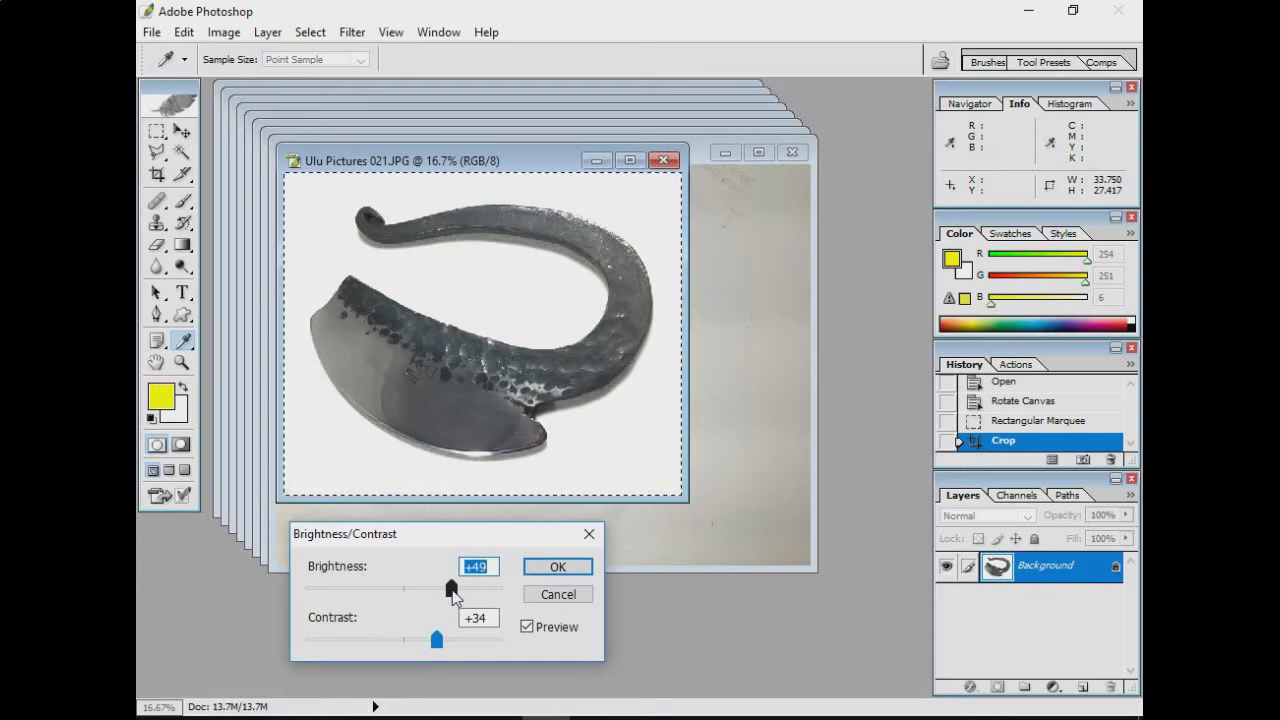
pyautogui.click(561, 567)
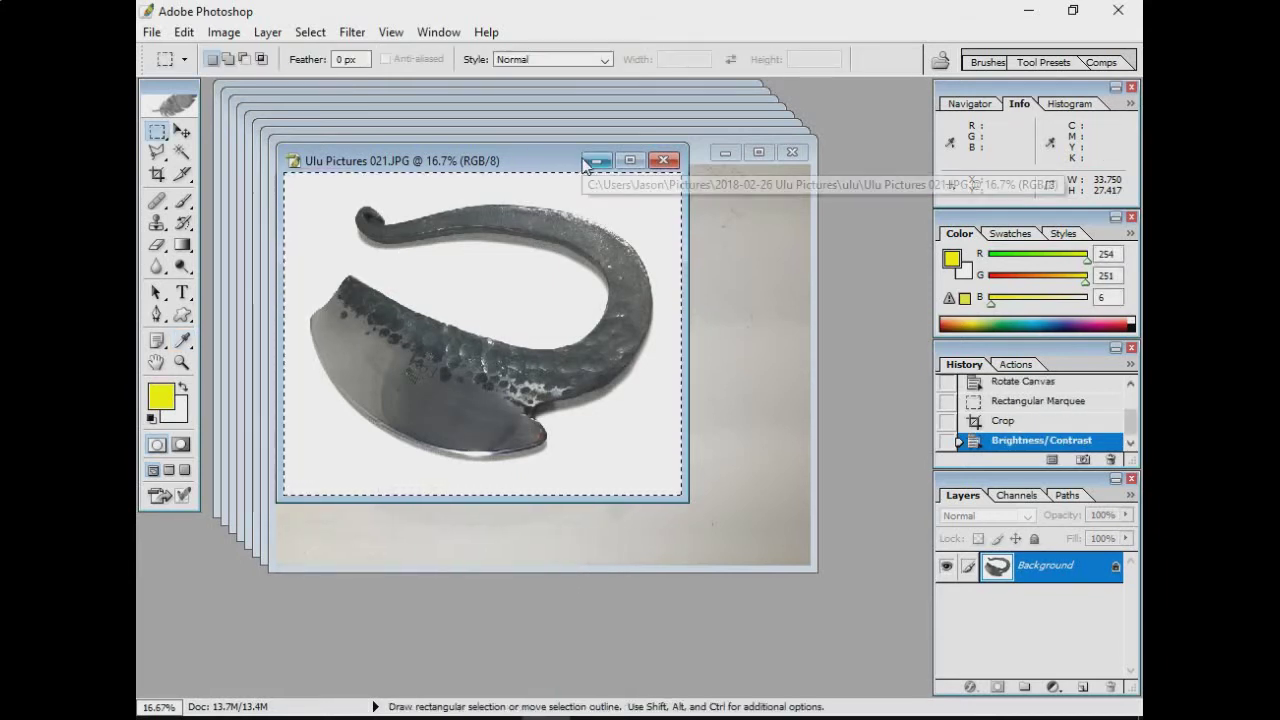
# Move the 021 photo out of the way and close Ulu Pictures 020.JPG and 019.JPG
pyautogui.moveTo(548, 157); pyautogui.dragTo(516, 529)
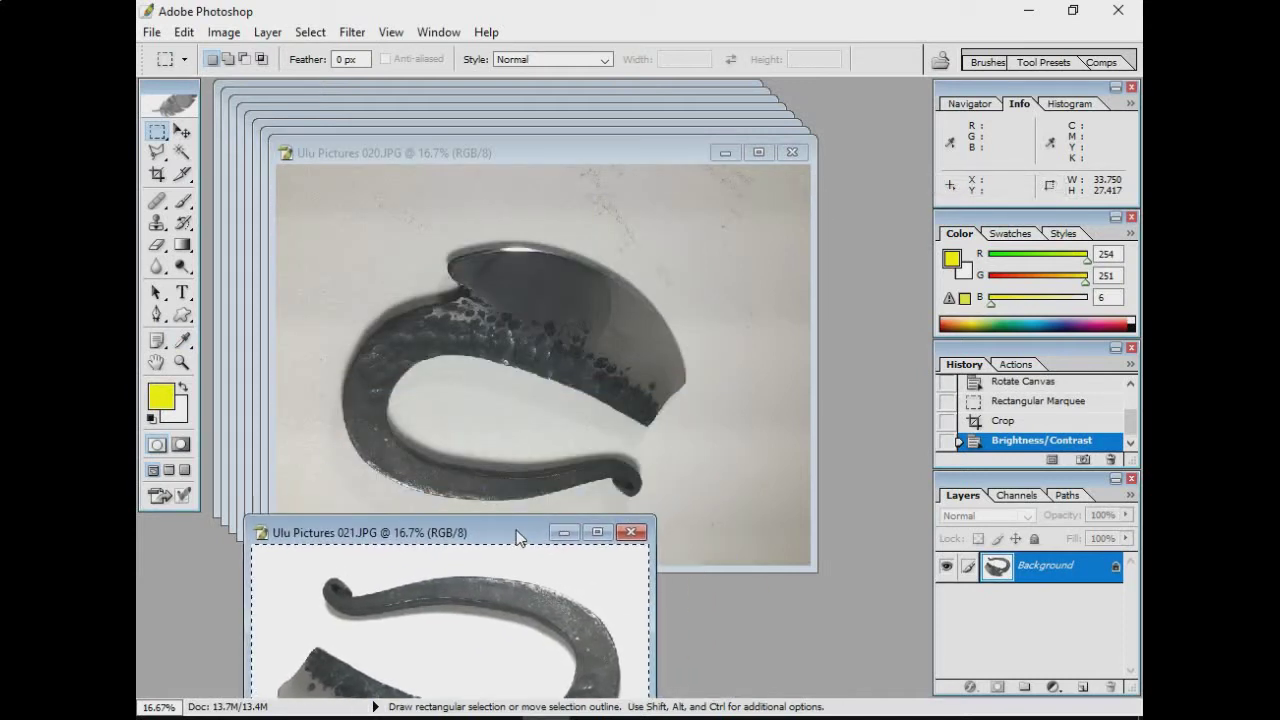
pyautogui.click(792, 153)
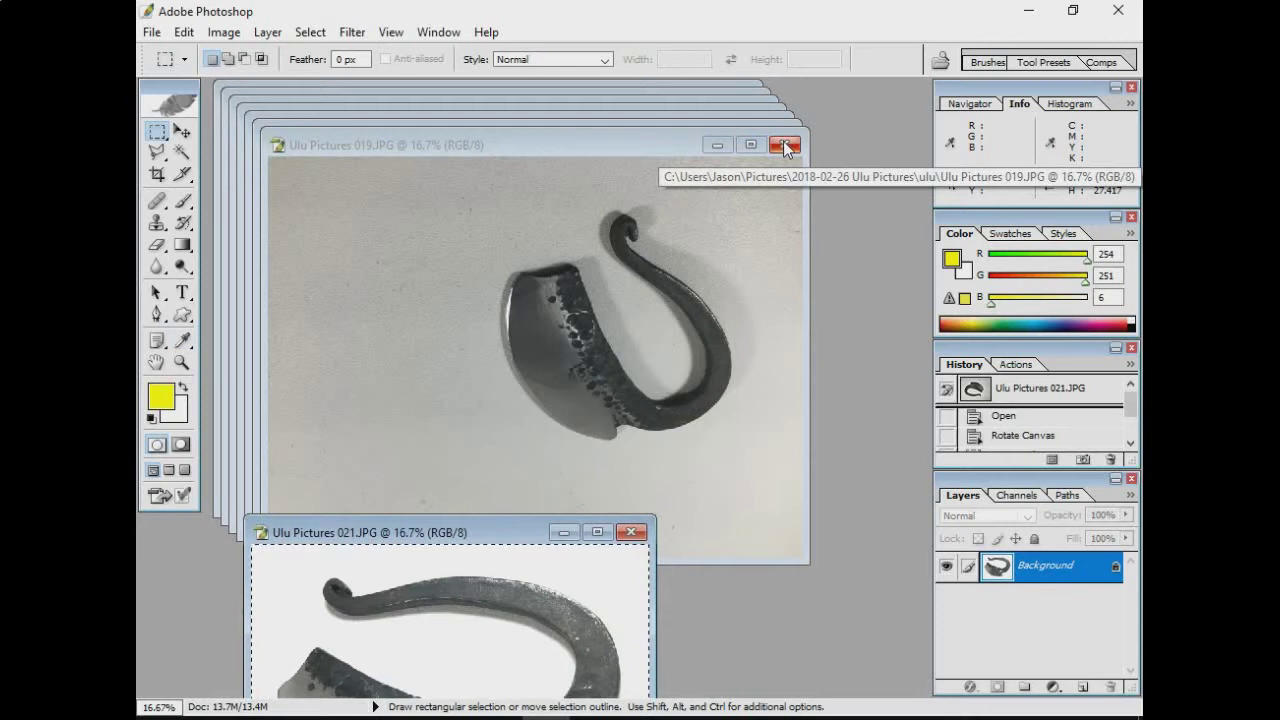
pyautogui.click(785, 145)
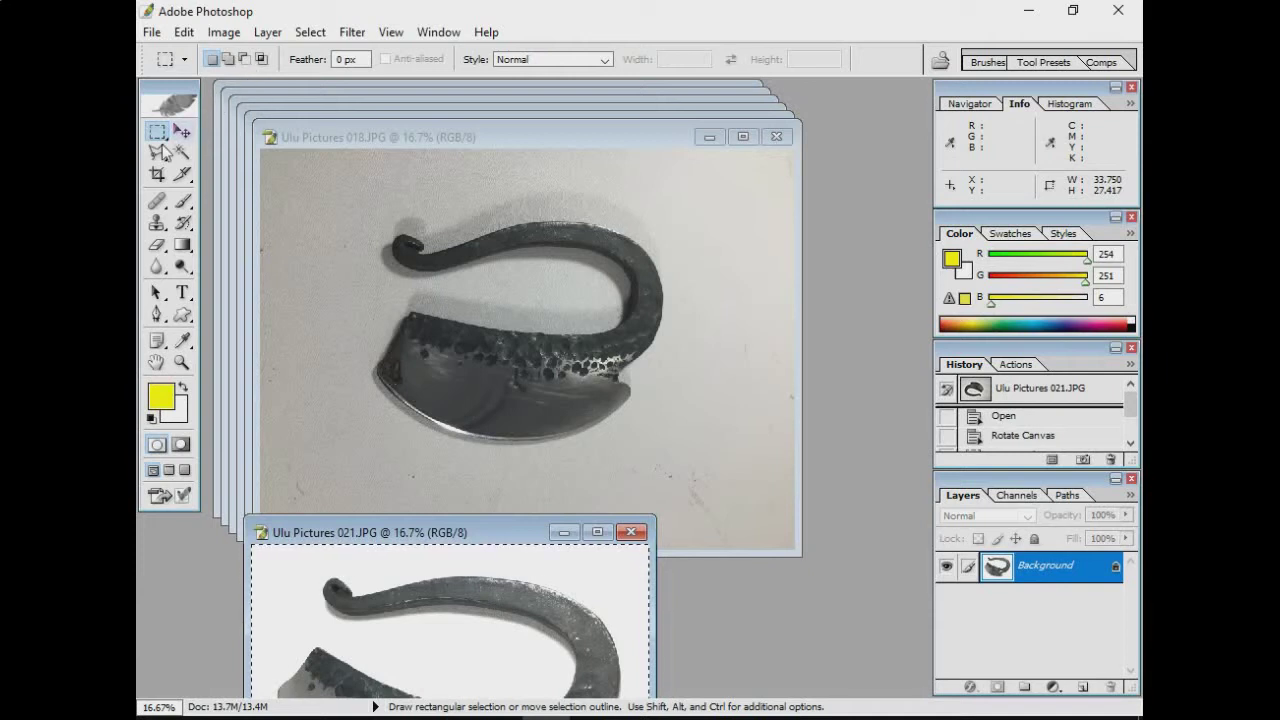
# Crop Ulu Pictures 018.JPG to a rectangular selection around the ulu, about 28.25 wide and 21.8 high
pyautogui.click(351, 188)
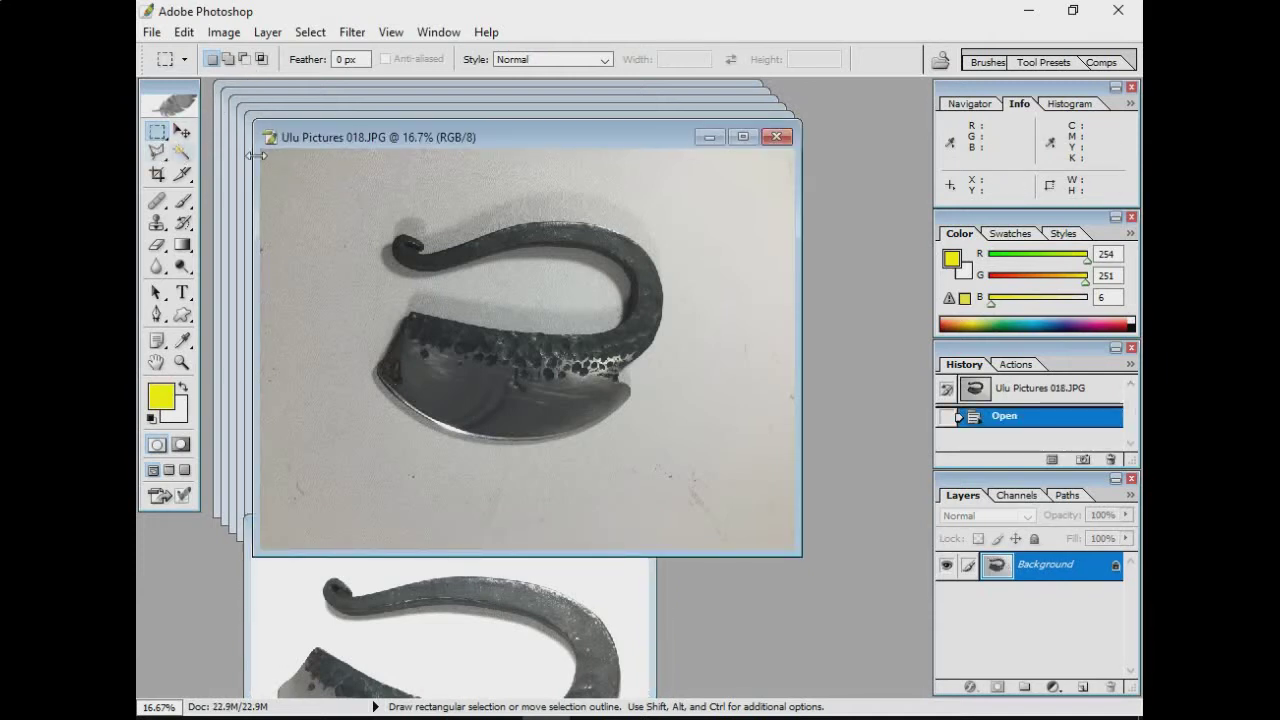
pyautogui.moveTo(349, 199); pyautogui.dragTo(683, 456)
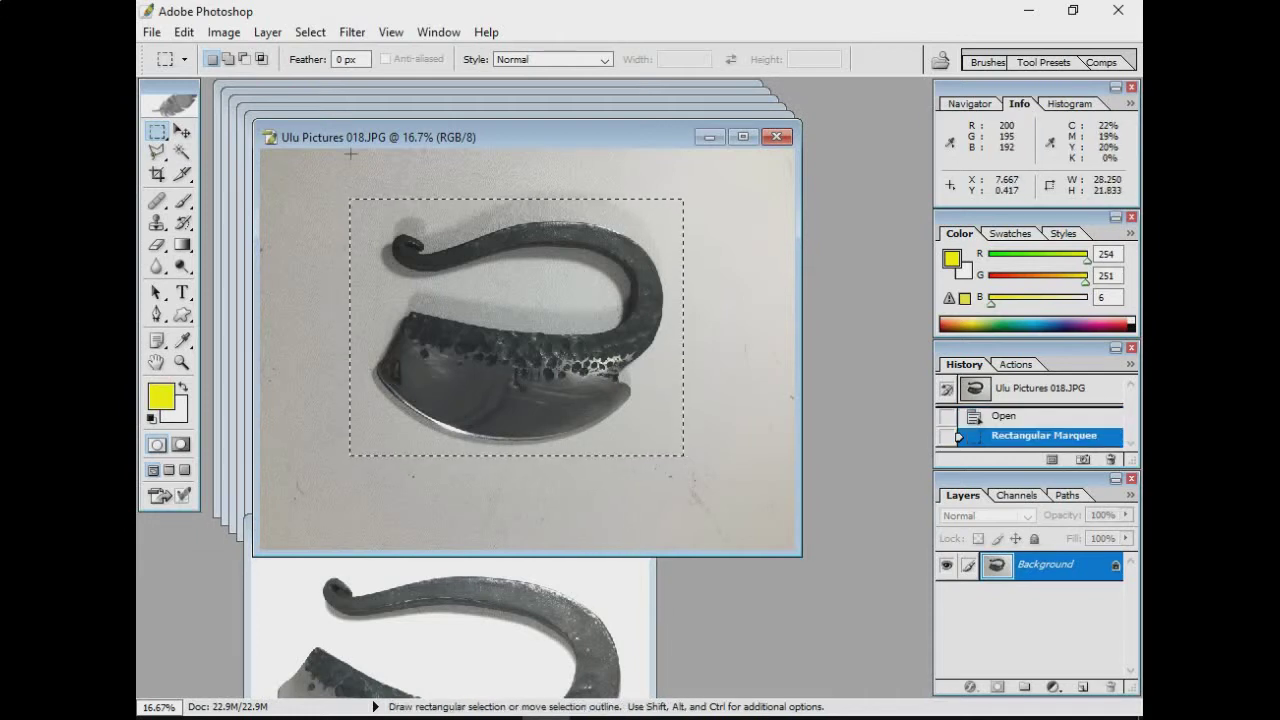
pyautogui.click(224, 32)
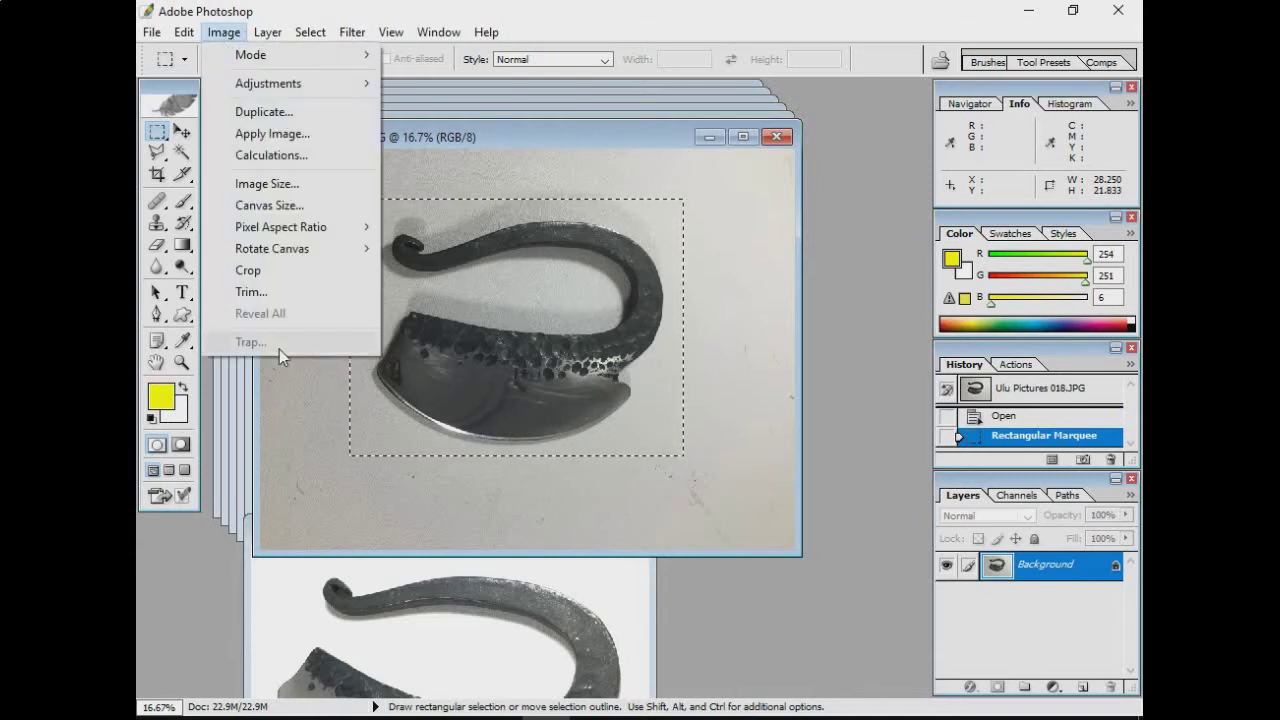
pyautogui.click(278, 281)
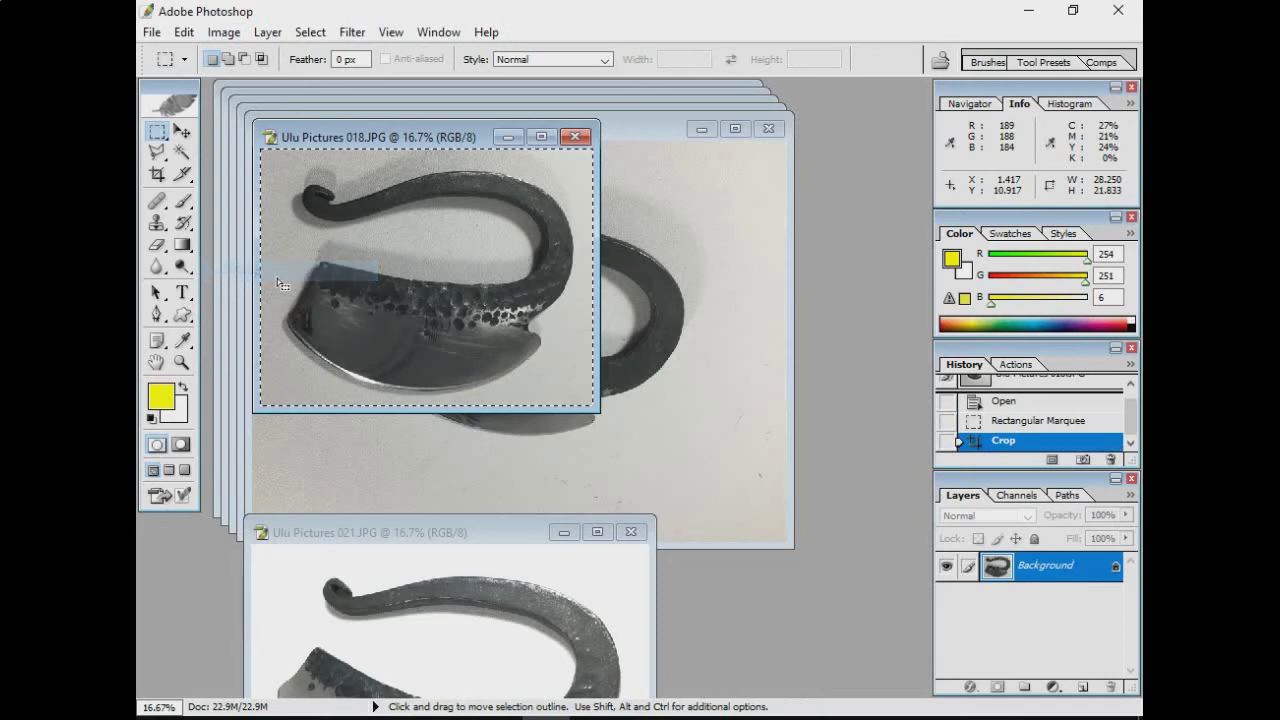
# Adjust Brightness/Contrast on the cropped 018 photo to brightness +45 and contrast +33
pyautogui.click(224, 32)
pyautogui.moveTo(250, 88)
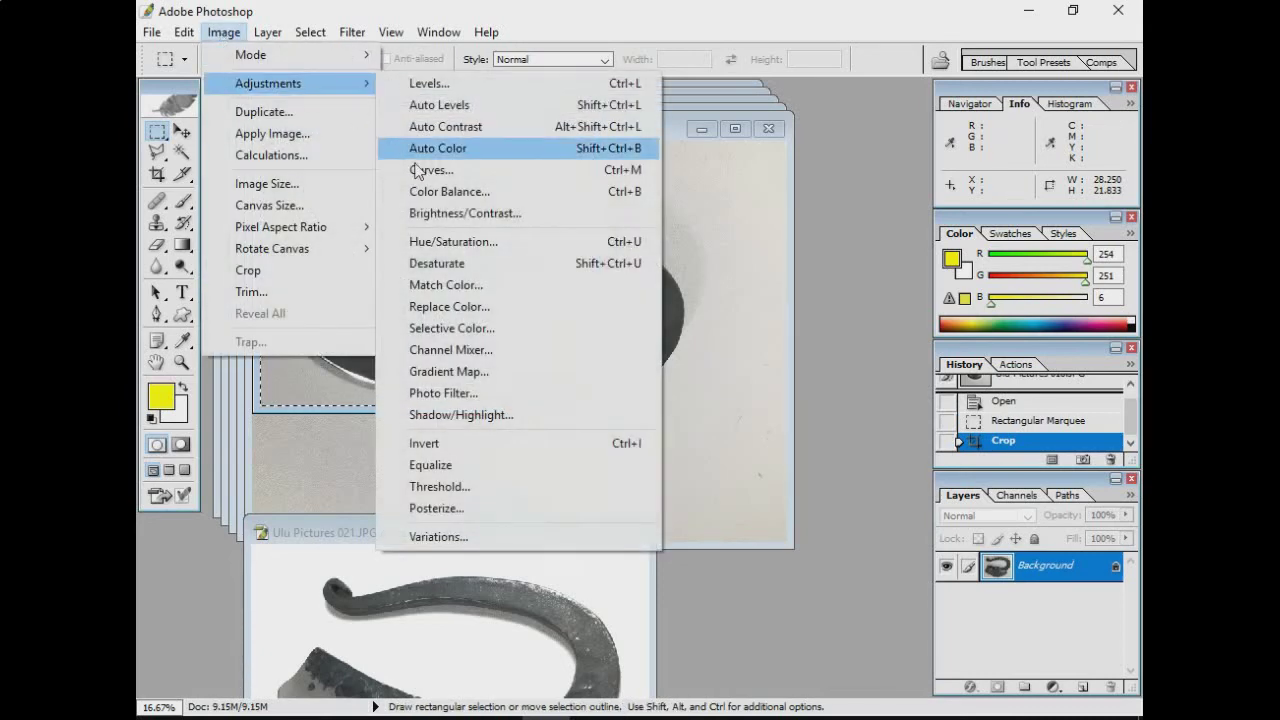
pyautogui.click(455, 212)
pyautogui.moveTo(403, 590); pyautogui.dragTo(447, 599)
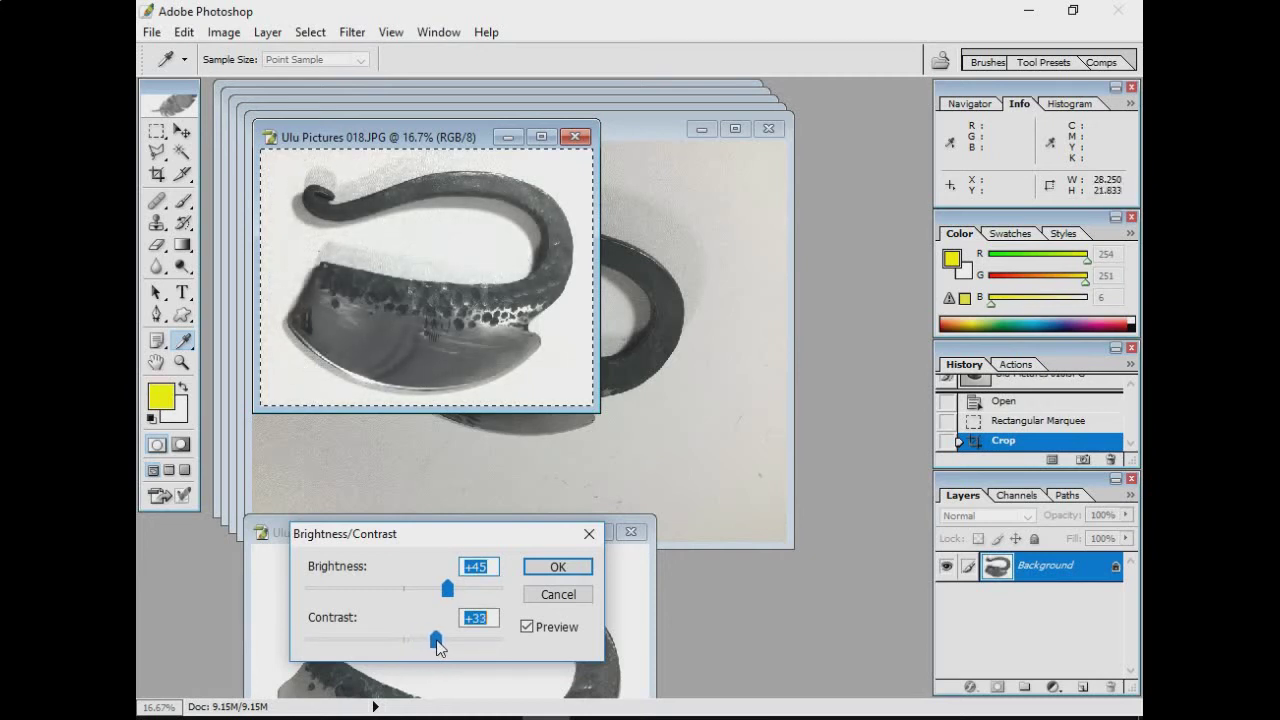
pyautogui.moveTo(436, 645); pyautogui.dragTo(436, 640)
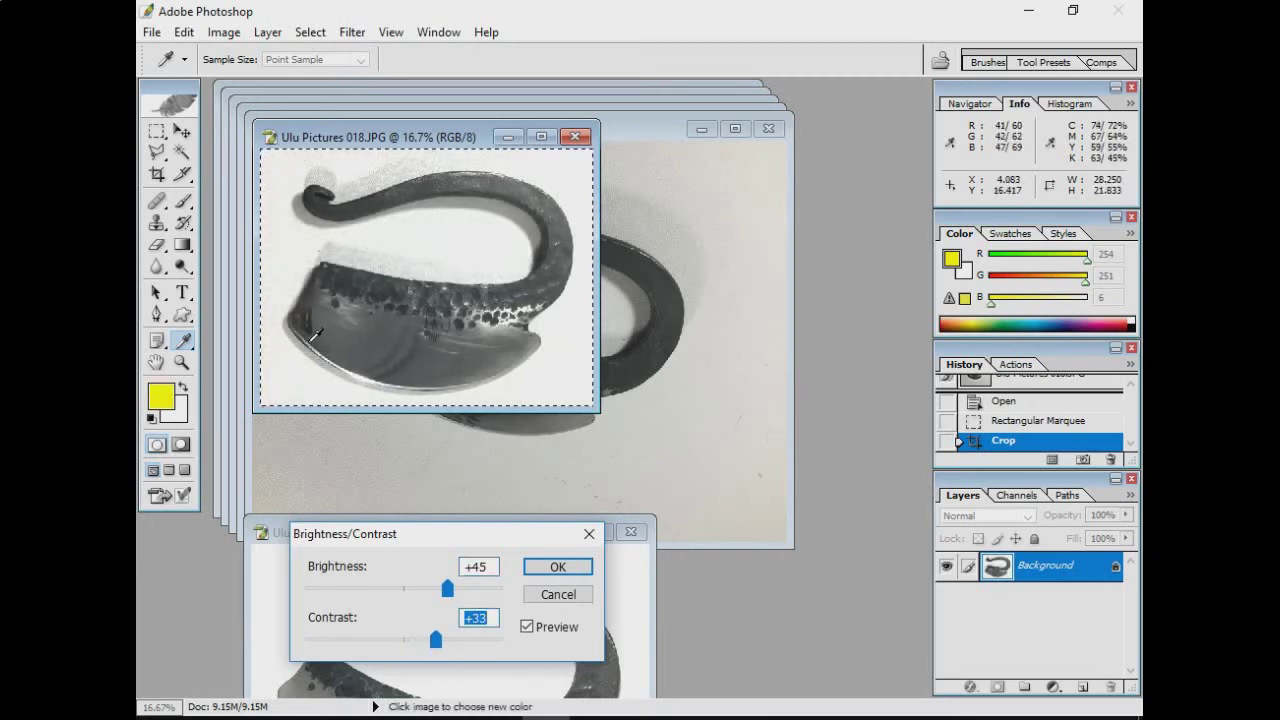
pyautogui.click(558, 566)
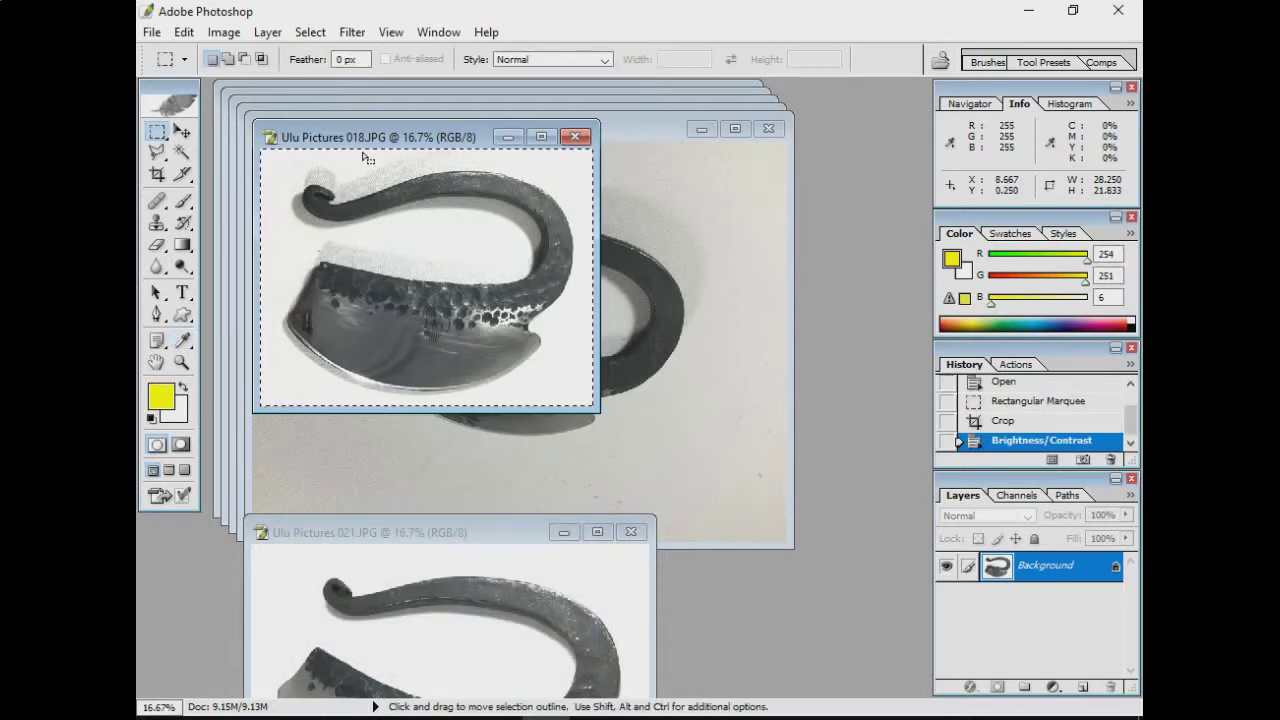
# Move the 018 photo aside, minimize the 021 photo, and close the unedited photos 017 through 013
pyautogui.moveTo(374, 141); pyautogui.dragTo(416, 245)
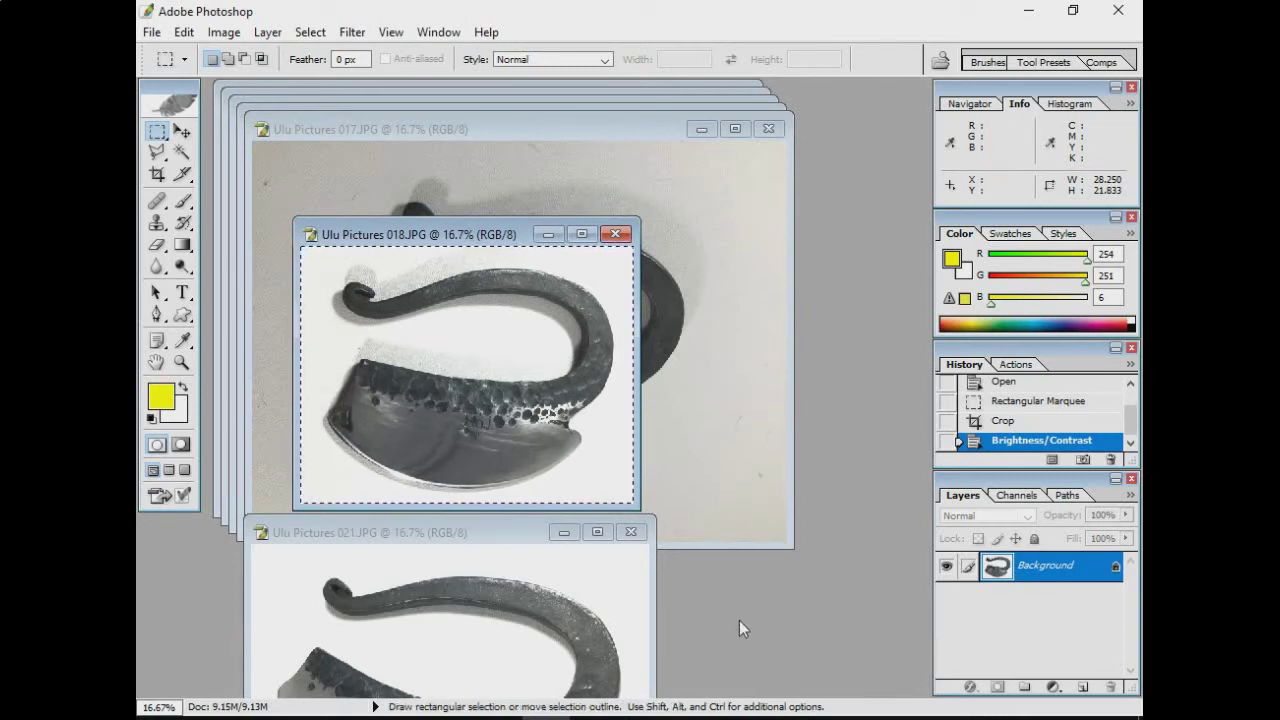
pyautogui.click(564, 532)
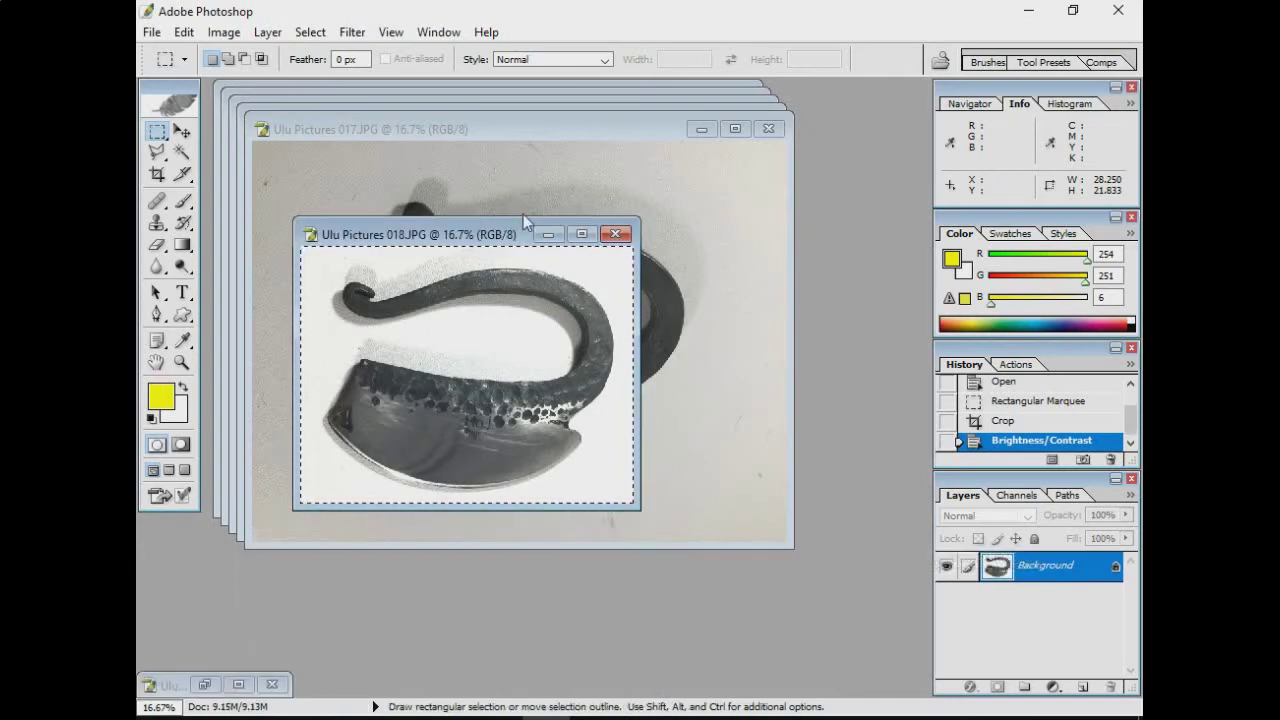
pyautogui.click(768, 128)
pyautogui.click(765, 123)
pyautogui.click(762, 121)
pyautogui.click(749, 109)
pyautogui.click(746, 107)
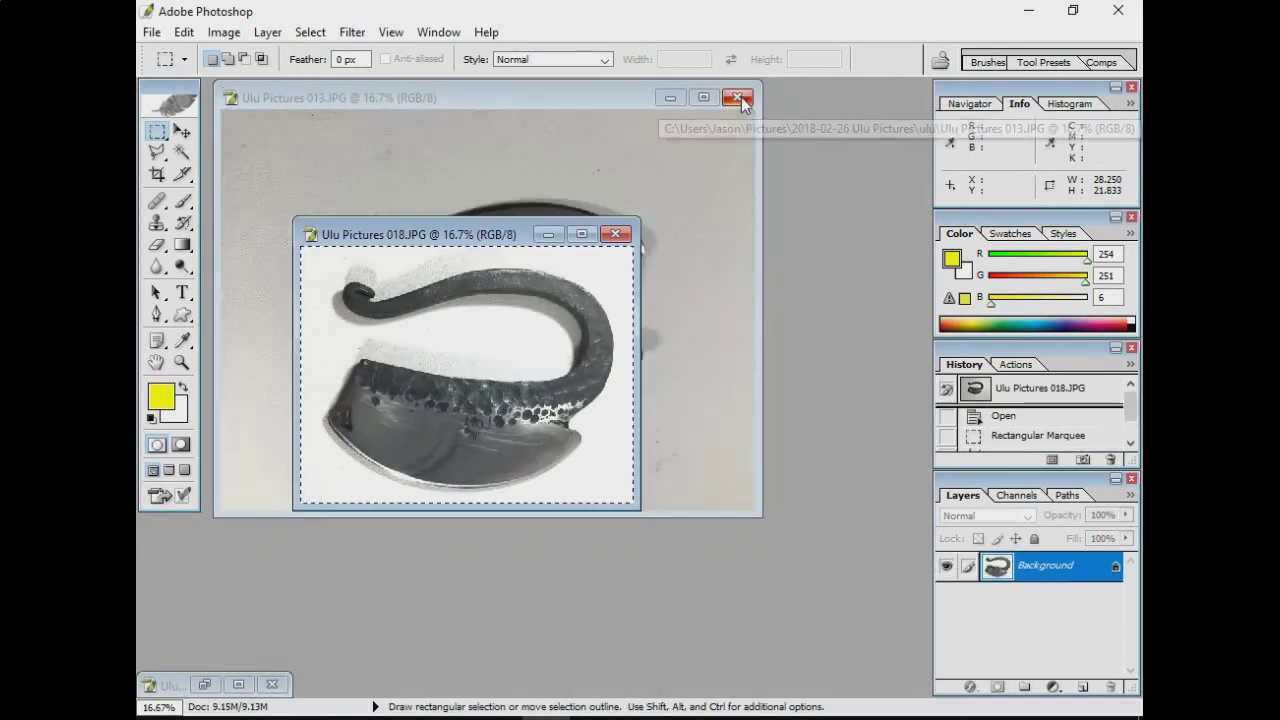
pyautogui.click(739, 97)
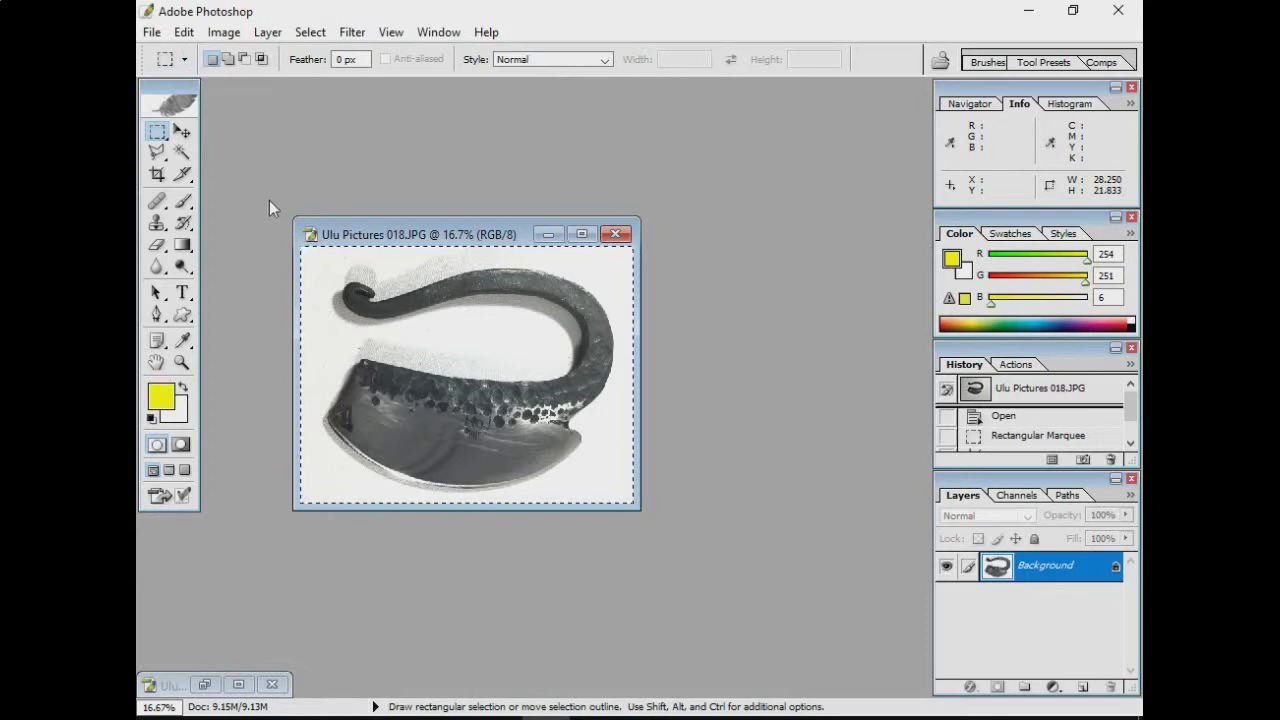
# Create a folder named final inside the ulu folder and make it the Save As location for the 018 photo
pyautogui.click(148, 33)
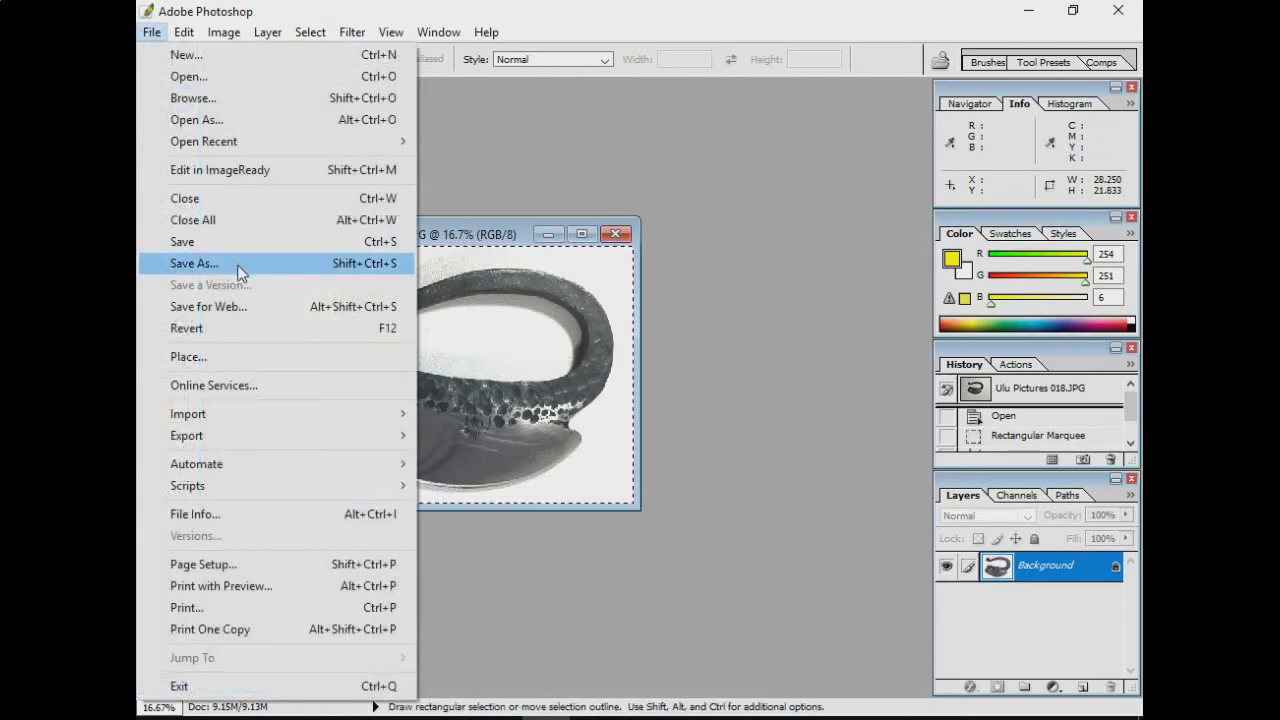
pyautogui.click(194, 263)
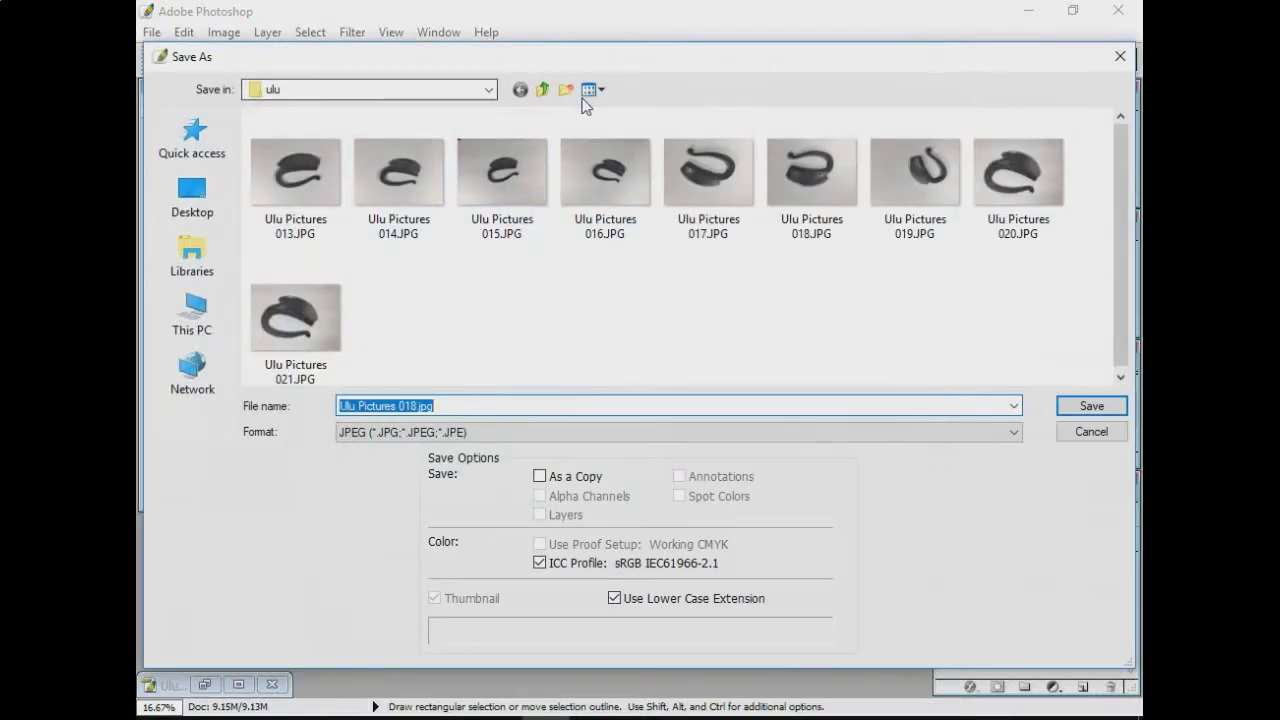
pyautogui.click(566, 90)
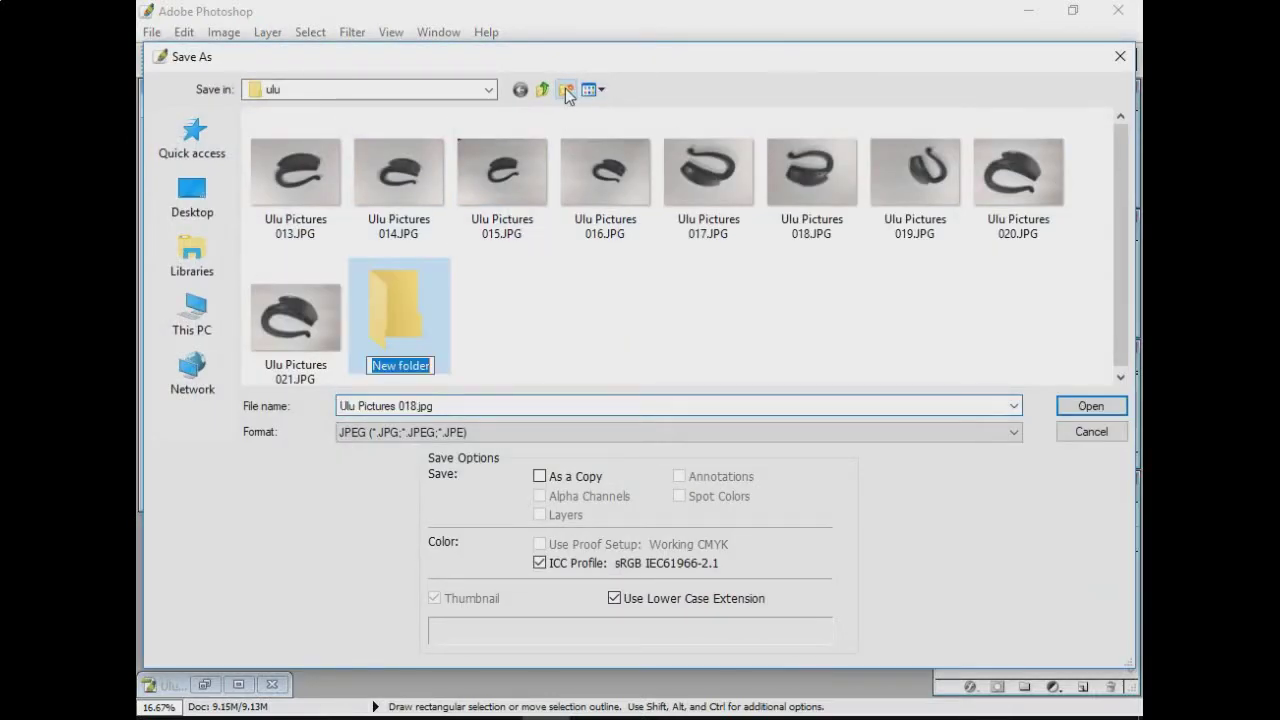
pyautogui.write('final')
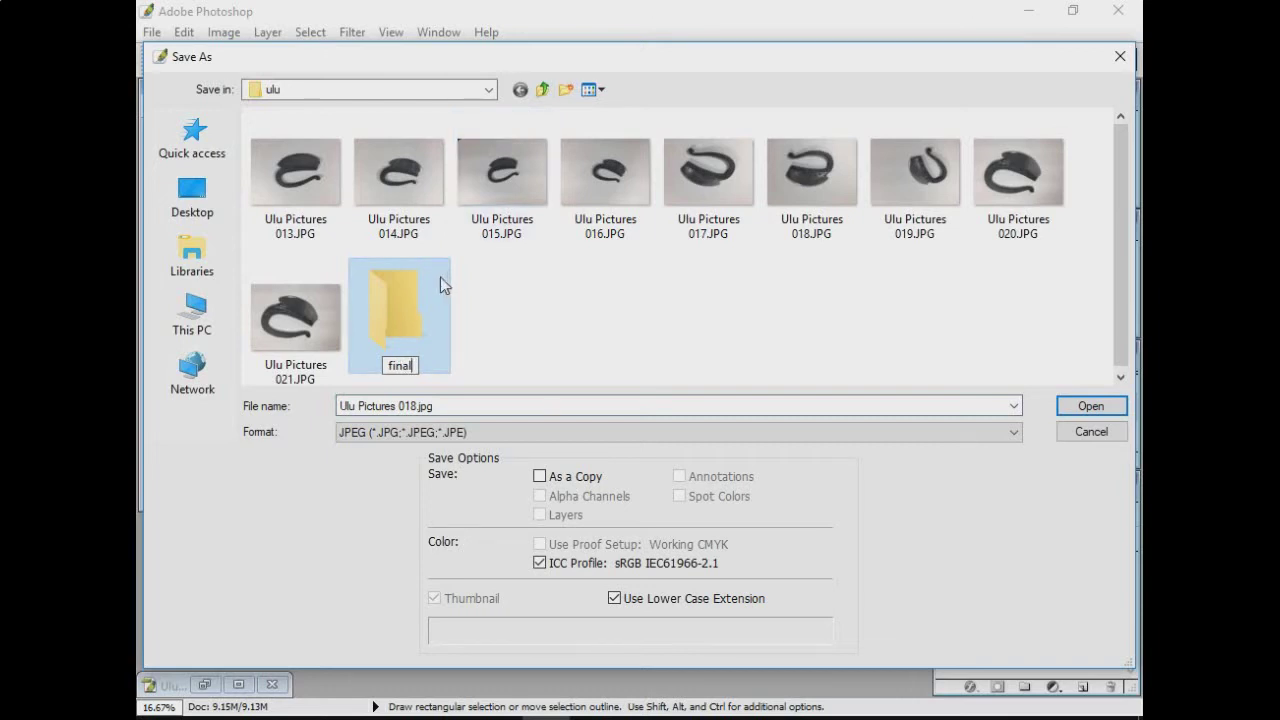
pyautogui.doubleClick(419, 302)
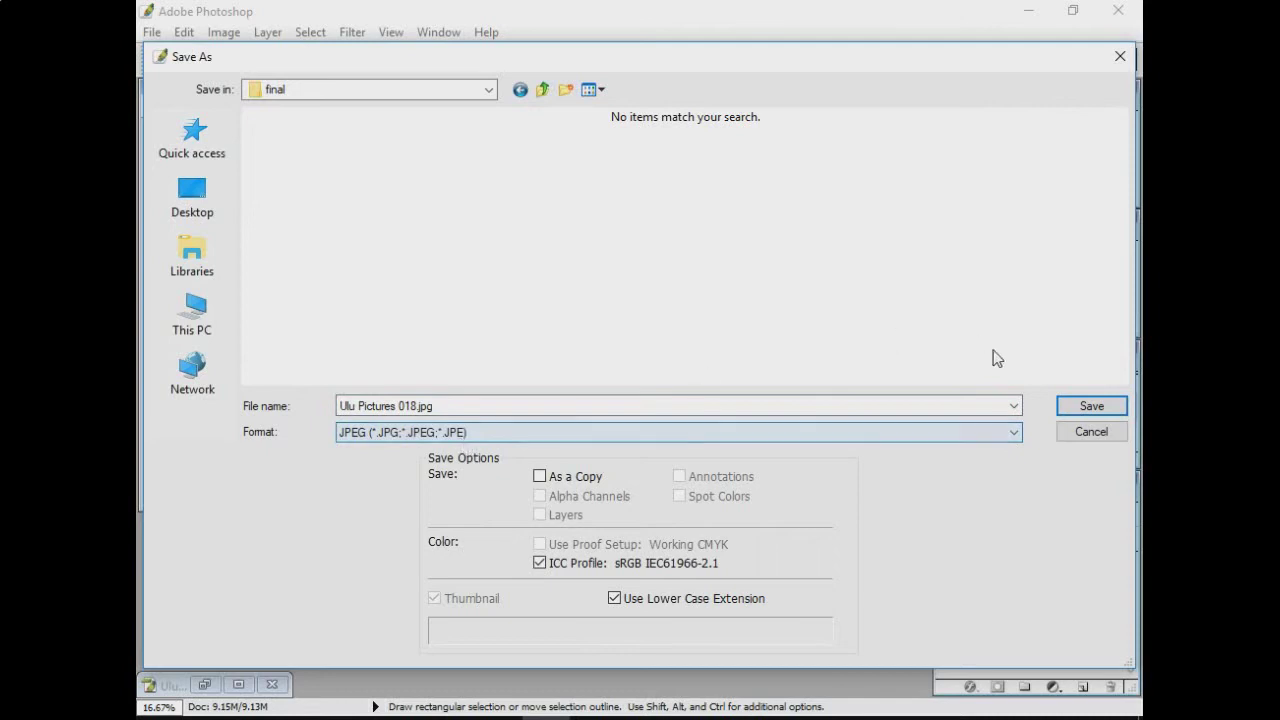
# Save the 018 photo in the final folder as a JPEG at maximum quality 12, and close it
pyautogui.click(1091, 405)
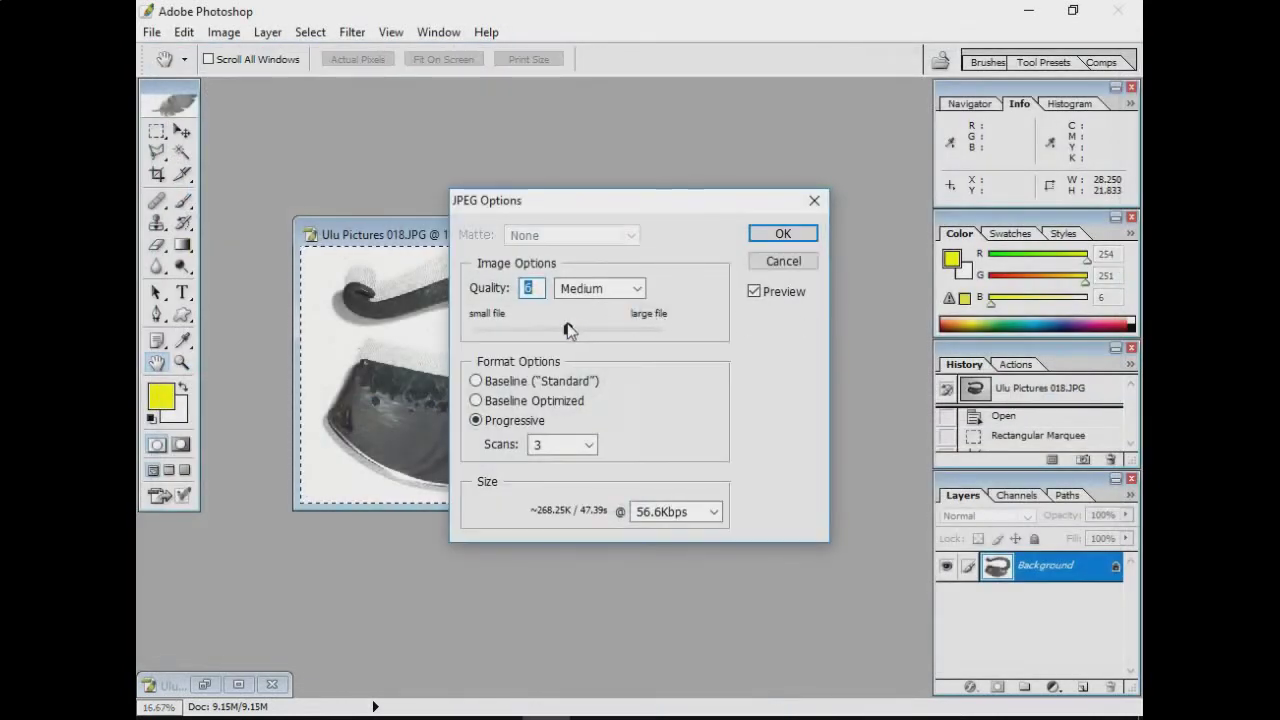
pyautogui.moveTo(568, 330); pyautogui.dragTo(661, 328)
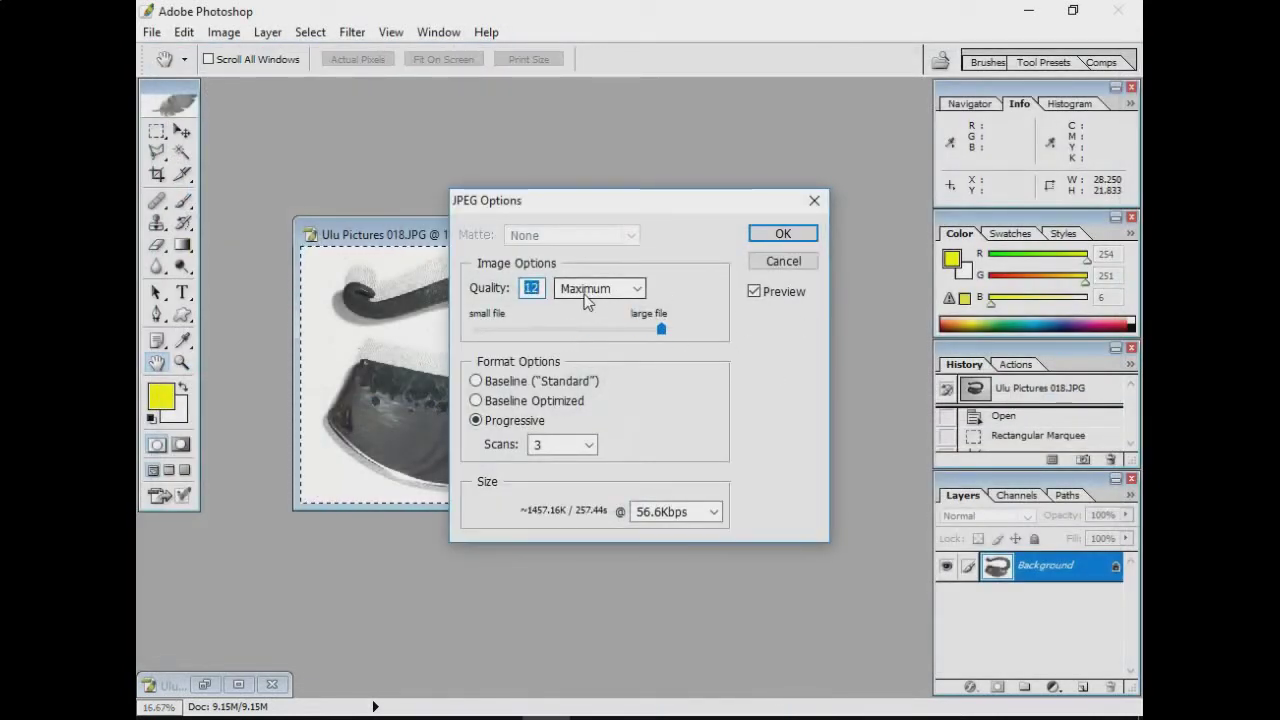
pyautogui.click(782, 234)
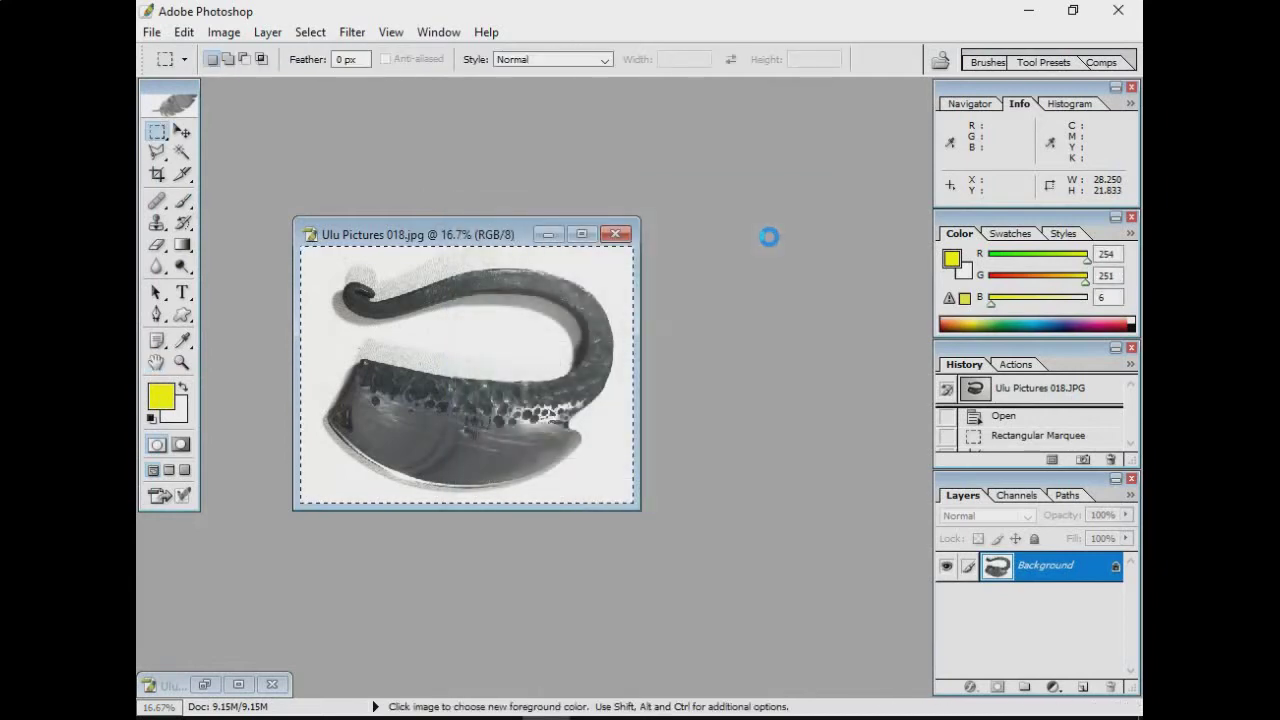
pyautogui.click(618, 235)
# Open the edited Ulu Pictures 018.jpg from the final folder and reposition its window for a full view of the image
pyautogui.click(152, 32)
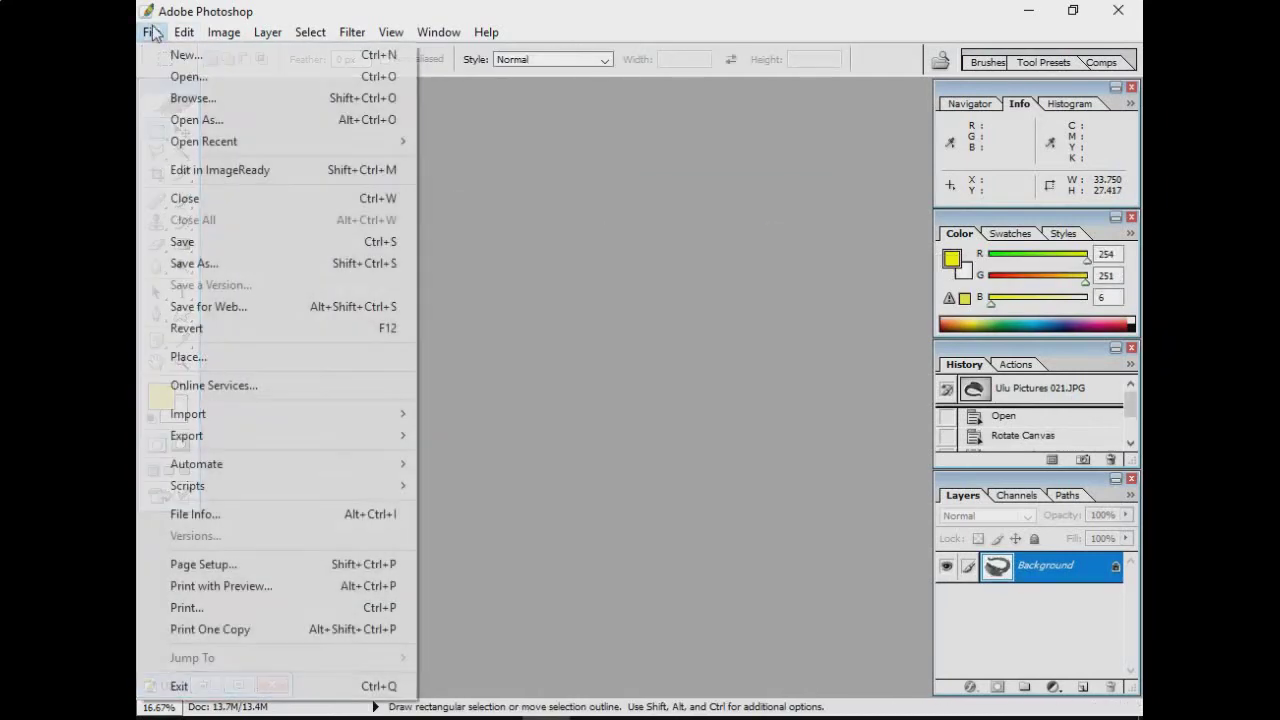
pyautogui.click(189, 77)
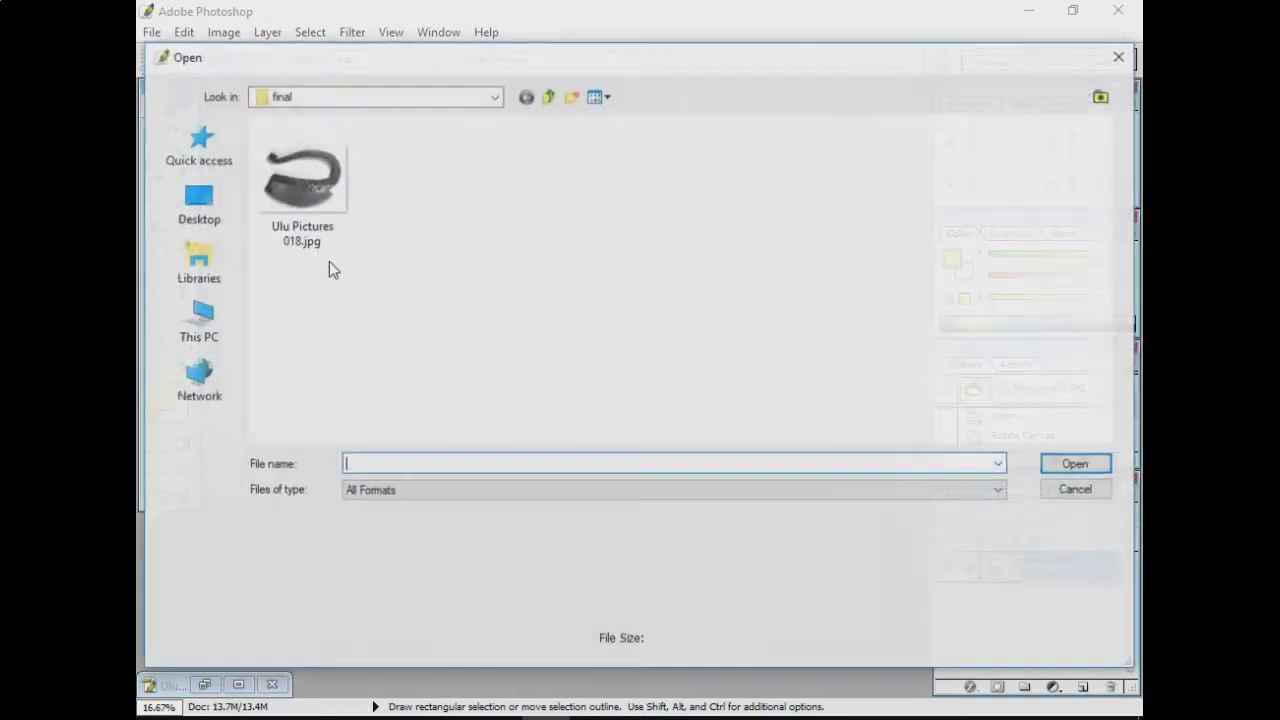
pyautogui.click(273, 205)
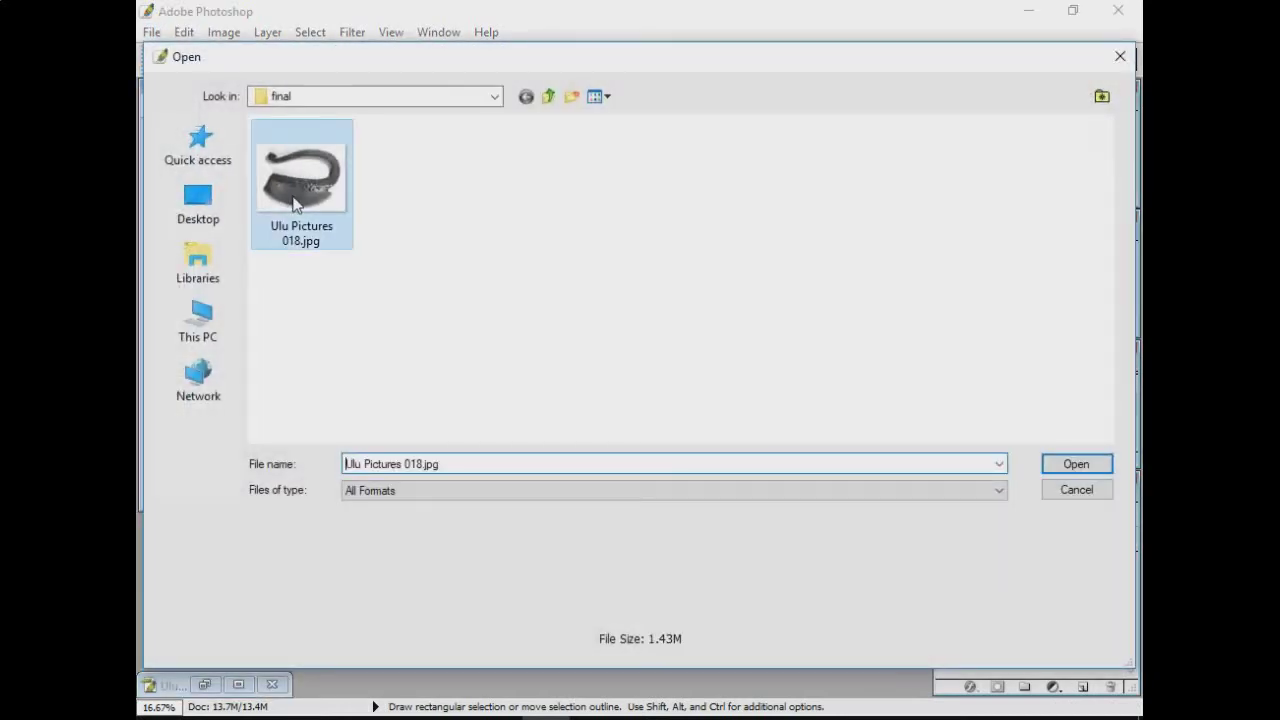
pyautogui.click(1083, 469)
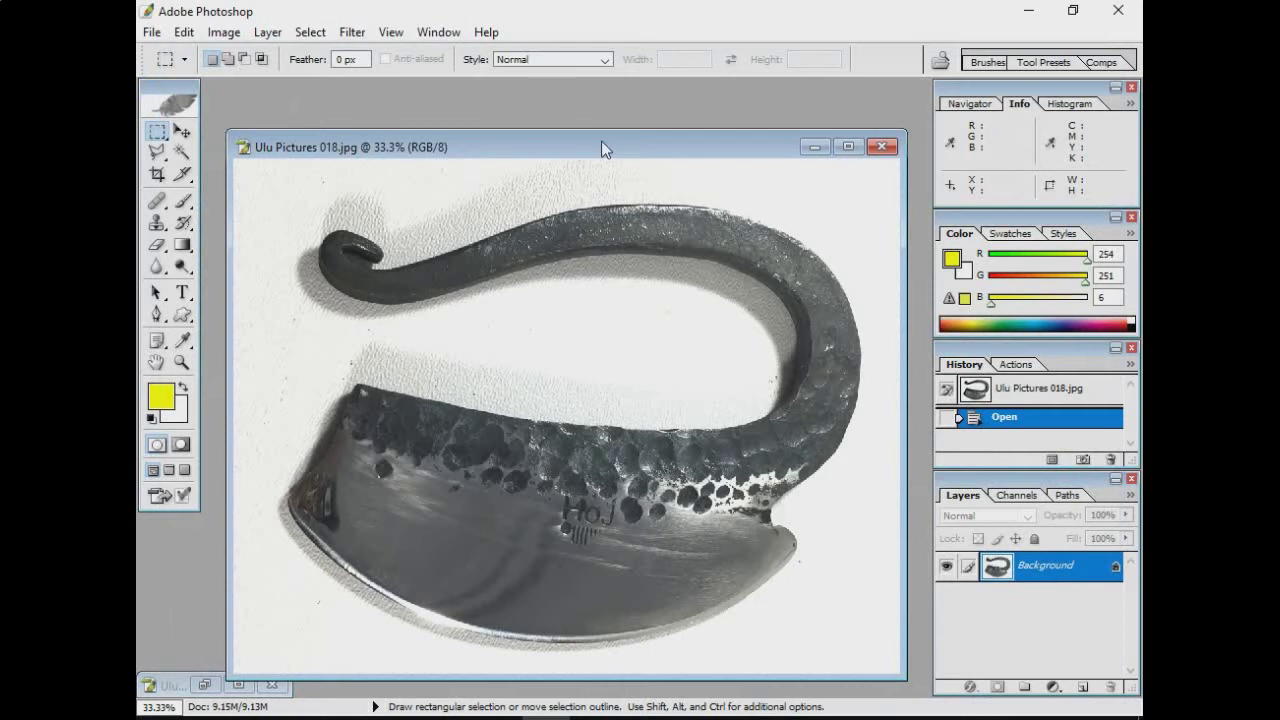
pyautogui.moveTo(601, 130)
pyautogui.mouseDown()
pyautogui.moveTo(593, 115)
pyautogui.moveTo(581, 121)
pyautogui.mouseUp()
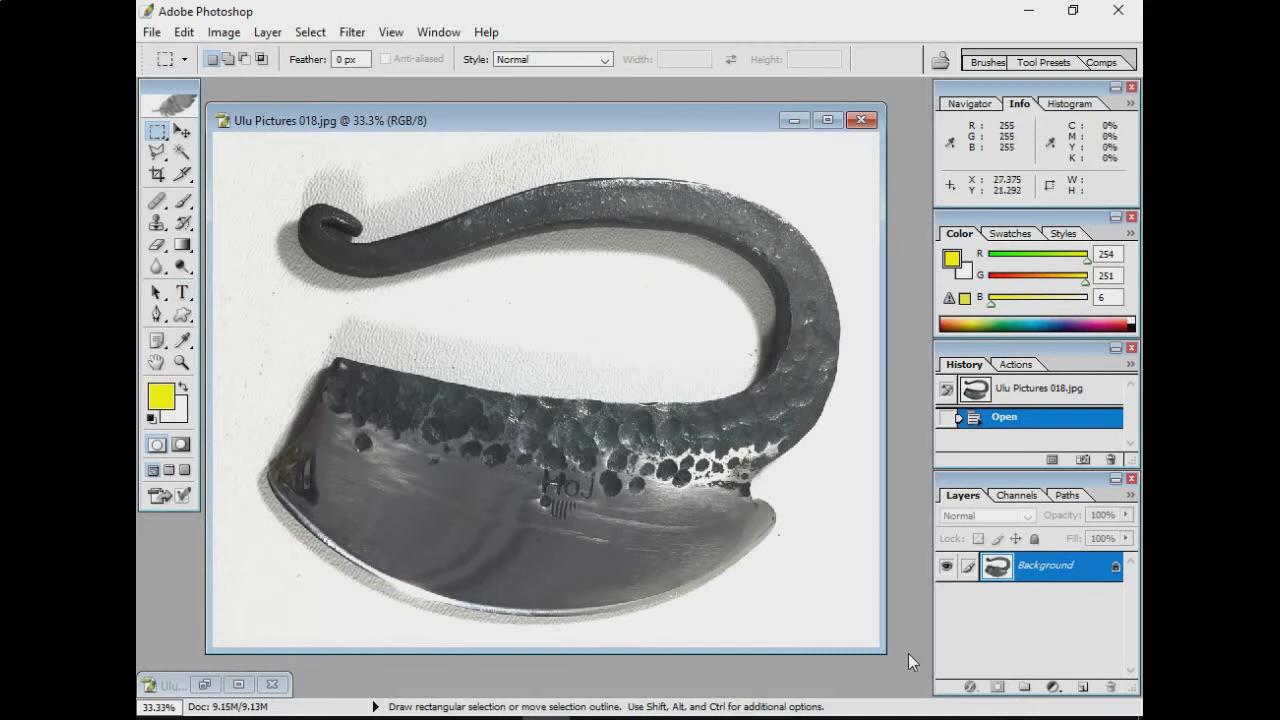
# Add a new layer above the 018 photo's background and fill it with the white background color
pyautogui.click(1083, 688)
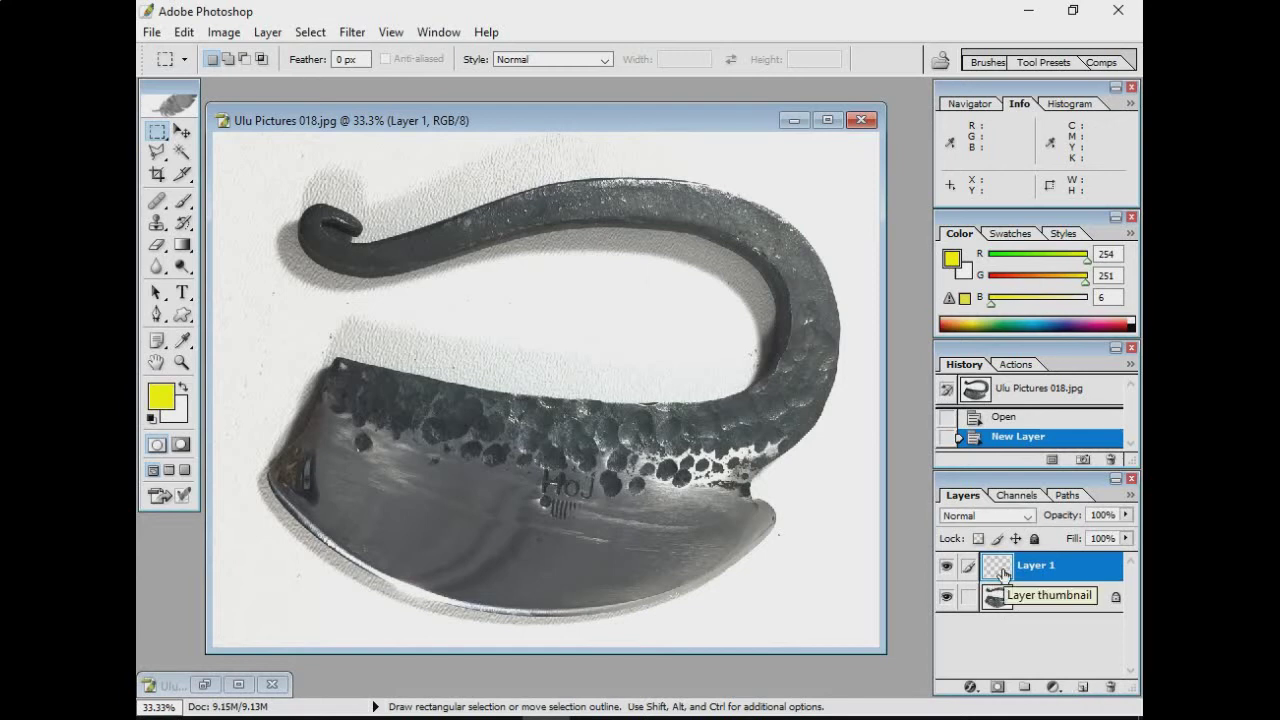
pyautogui.press('ctrl')
pyautogui.hotkey('ctrl', 'BackSpace')
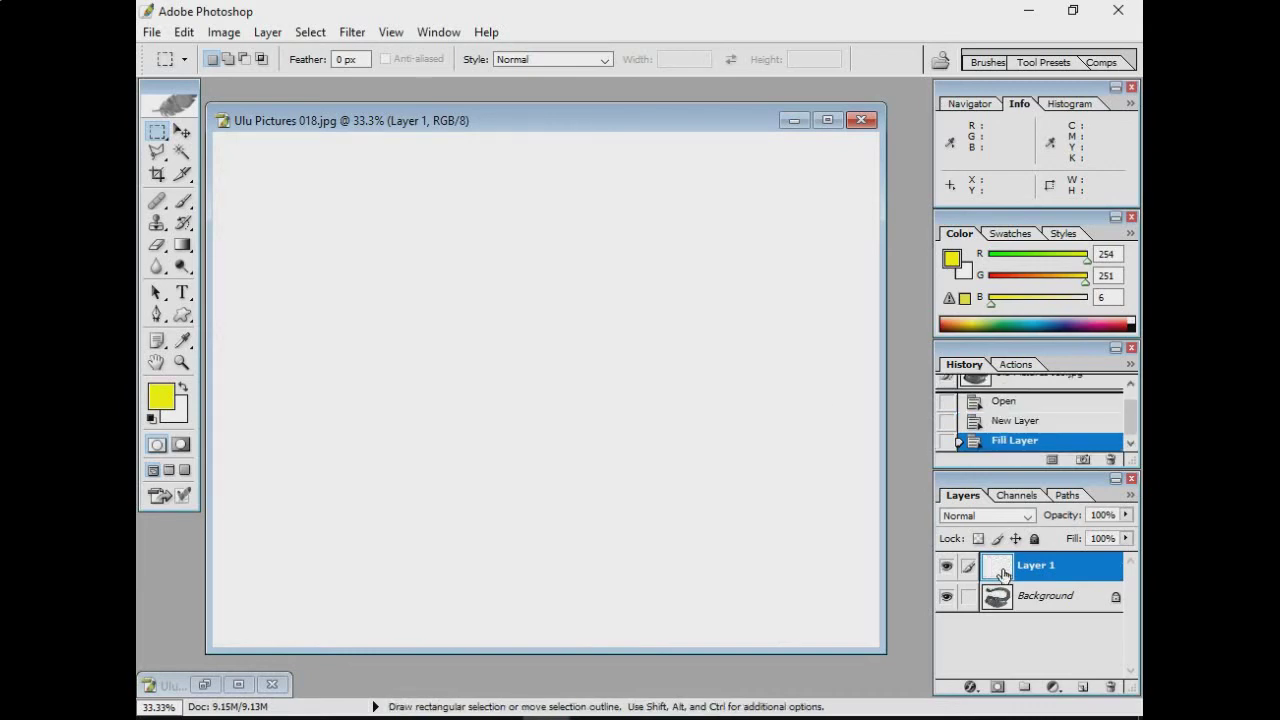
# Give the white layer an Inner Shadow with 100% opacity, size 250 px and choke 14%
pyautogui.doubleClick(1003, 573)
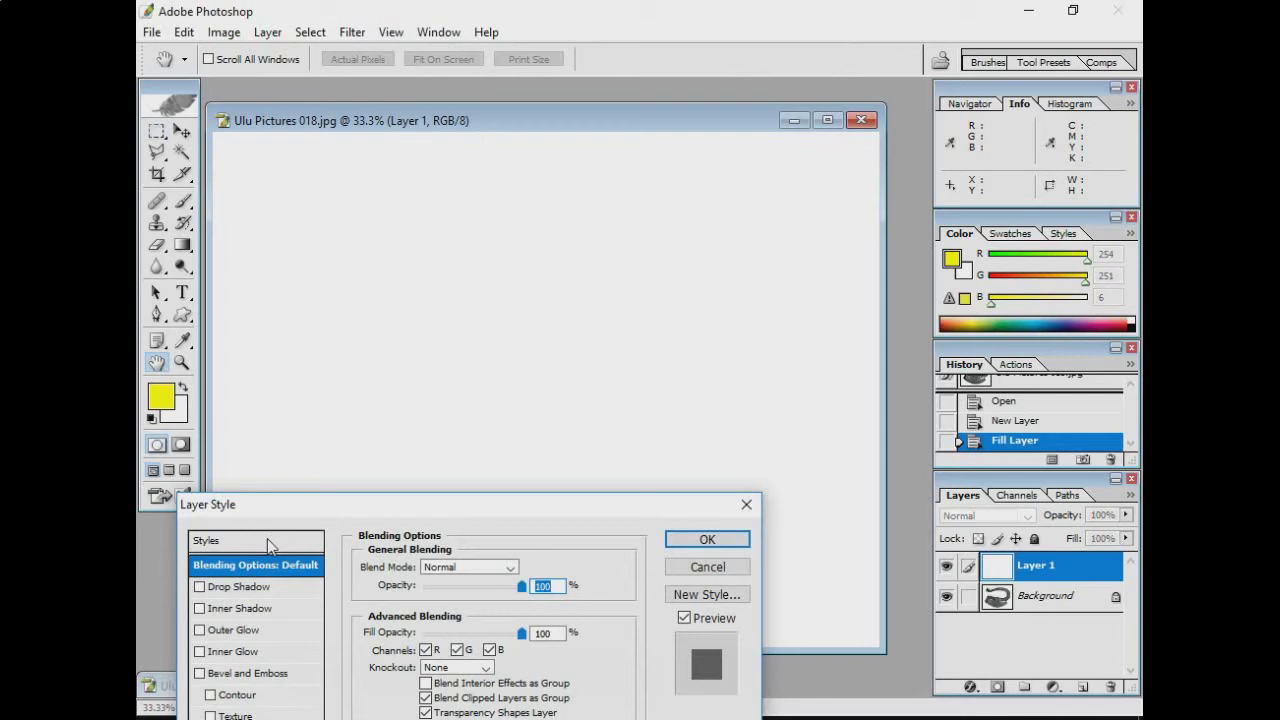
pyautogui.click(266, 541)
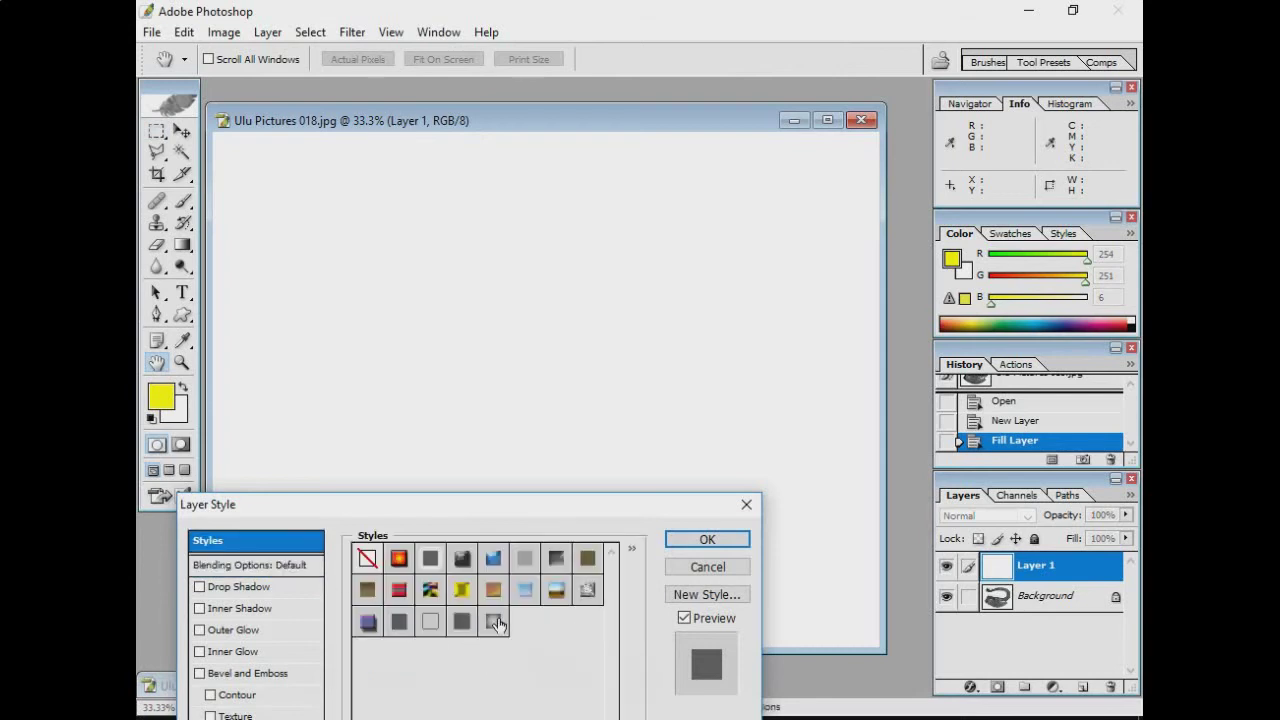
pyautogui.click(494, 622)
pyautogui.click(226, 612)
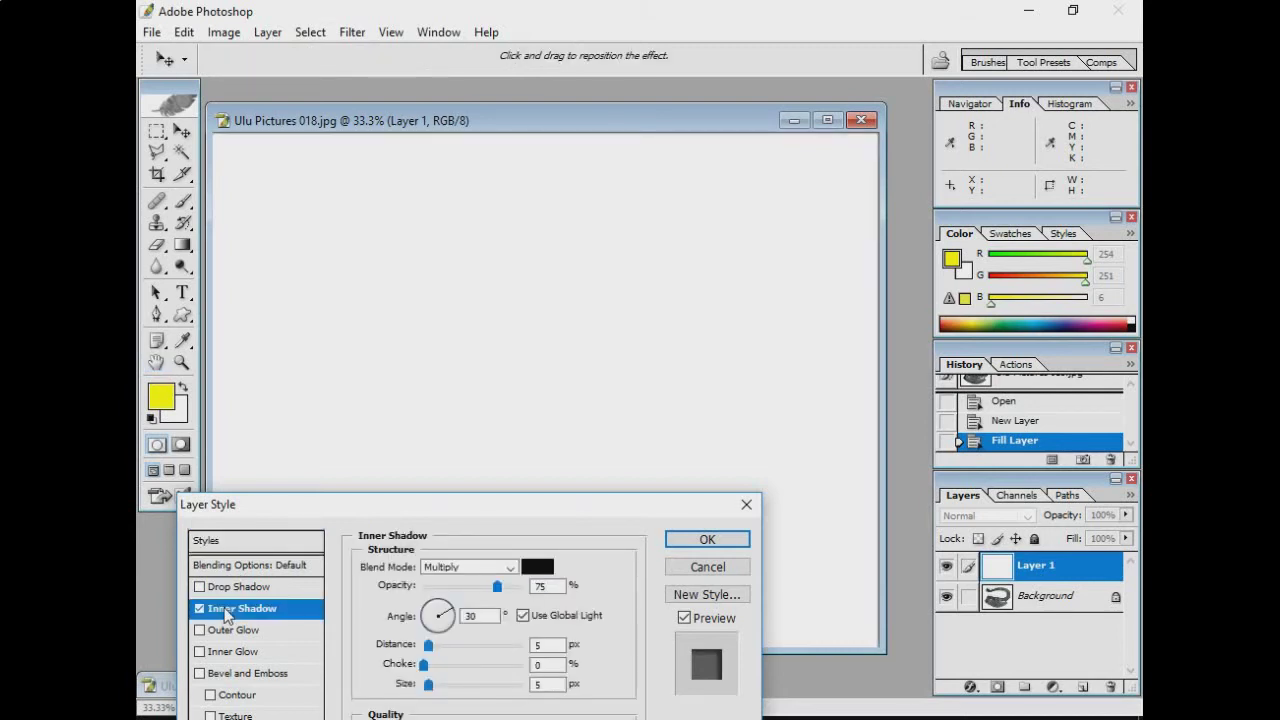
pyautogui.moveTo(497, 587); pyautogui.dragTo(535, 590)
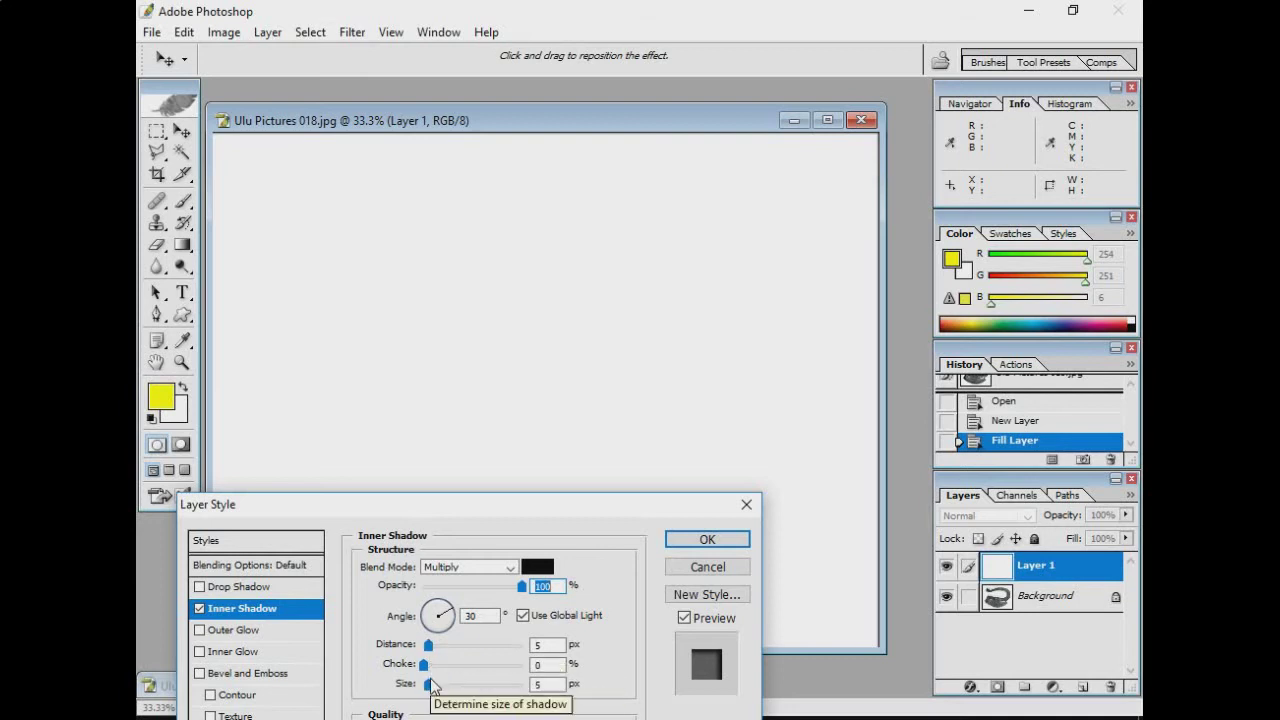
pyautogui.moveTo(428, 684); pyautogui.dragTo(605, 707)
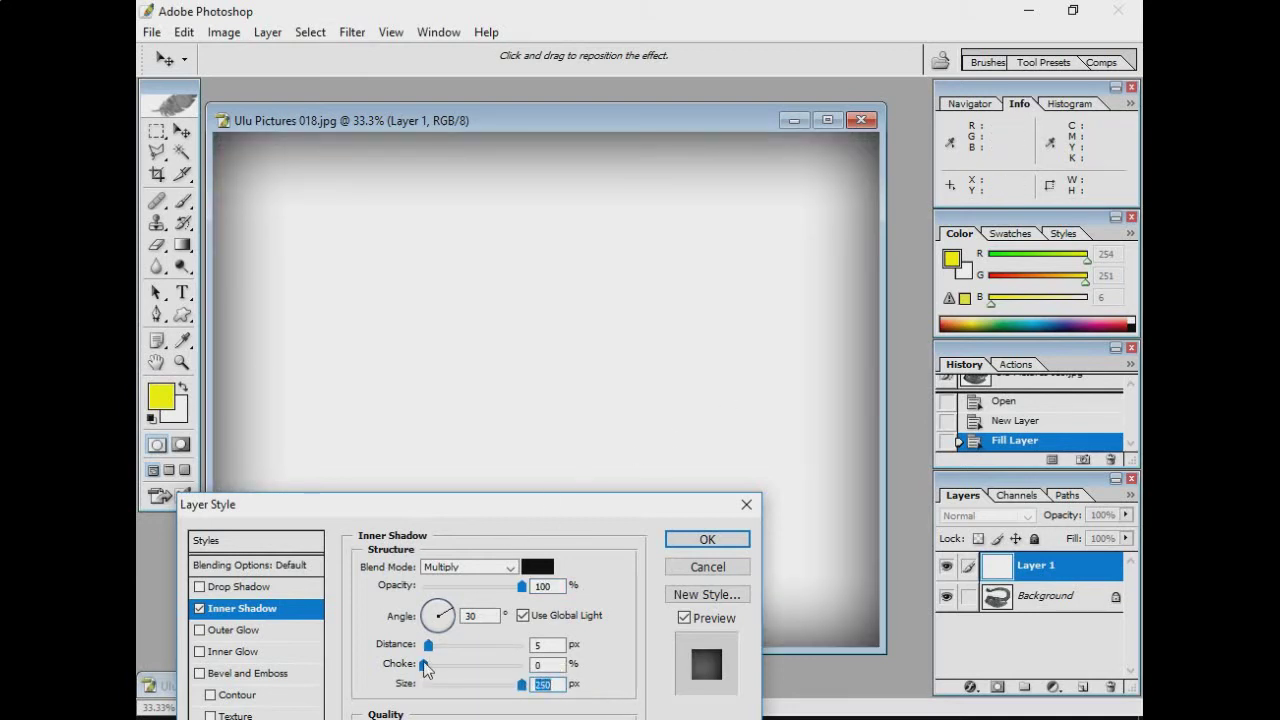
pyautogui.moveTo(424, 668)
pyautogui.mouseDown()
pyautogui.moveTo(548, 672)
pyautogui.moveTo(441, 680)
pyautogui.mouseUp()
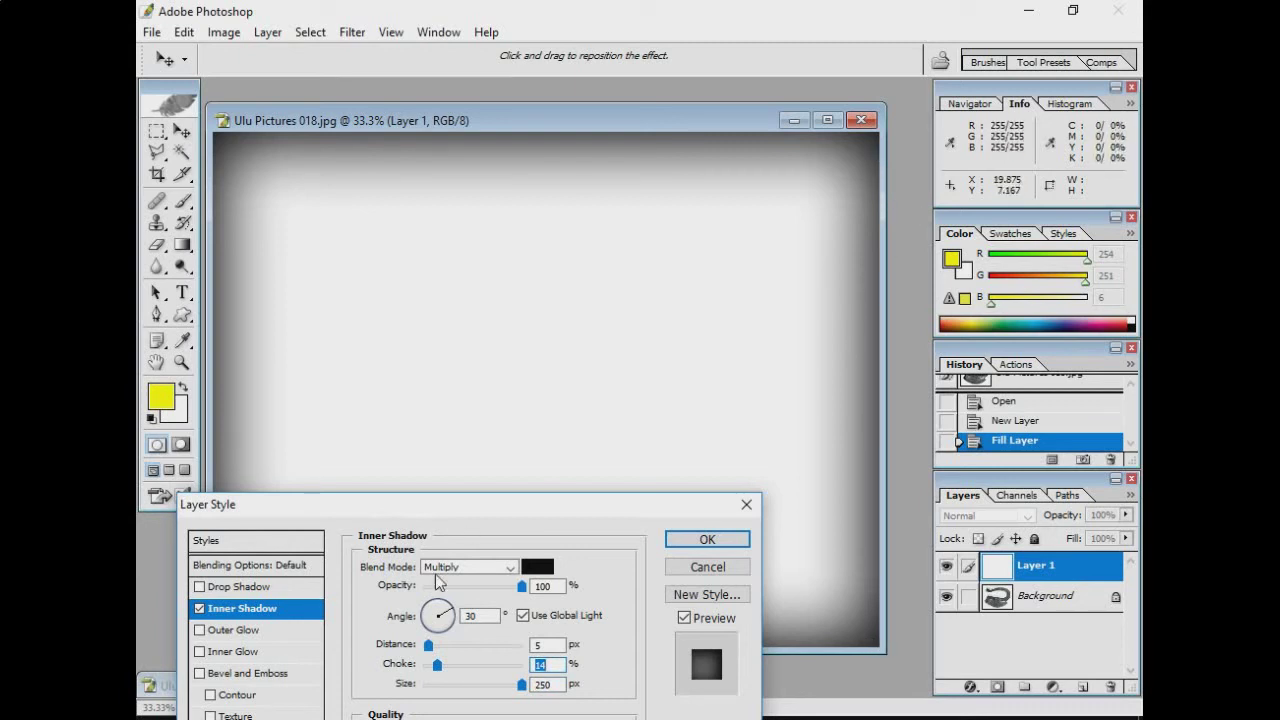
# Reduce the white layer's fill opacity to 0% in the blending options and apply the layer style
pyautogui.click(241, 566)
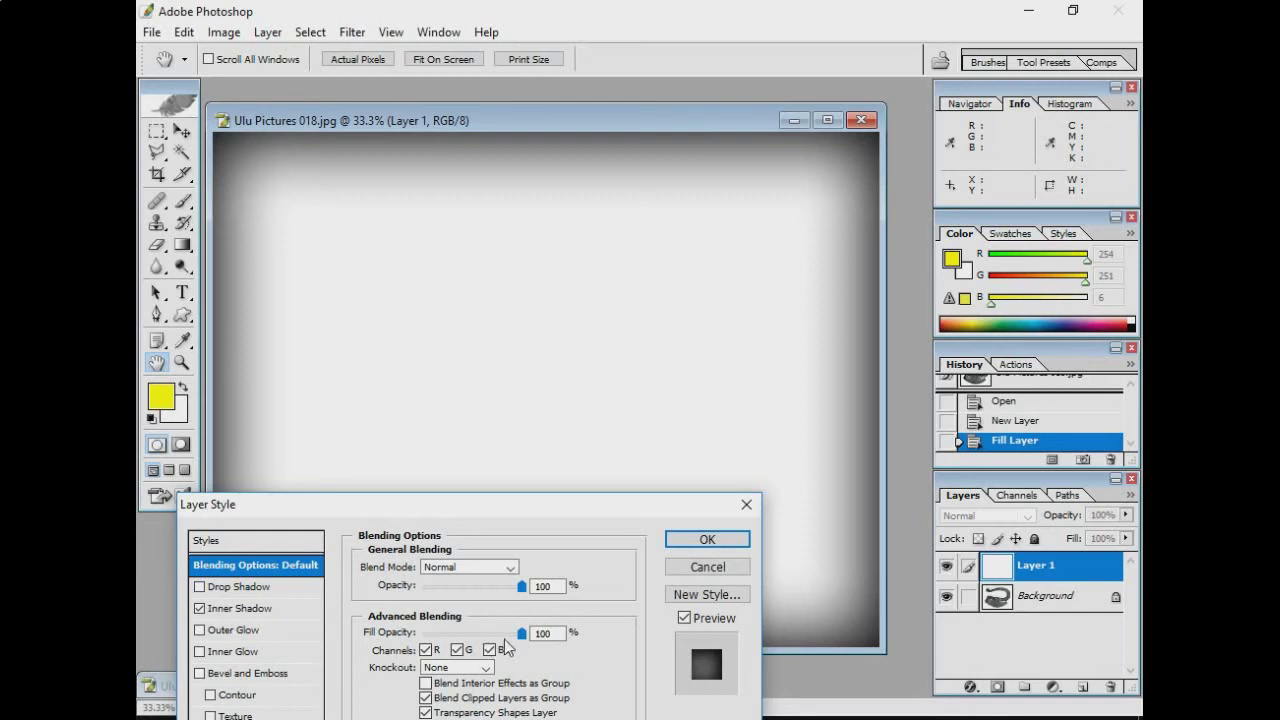
pyautogui.moveTo(524, 641); pyautogui.dragTo(368, 640)
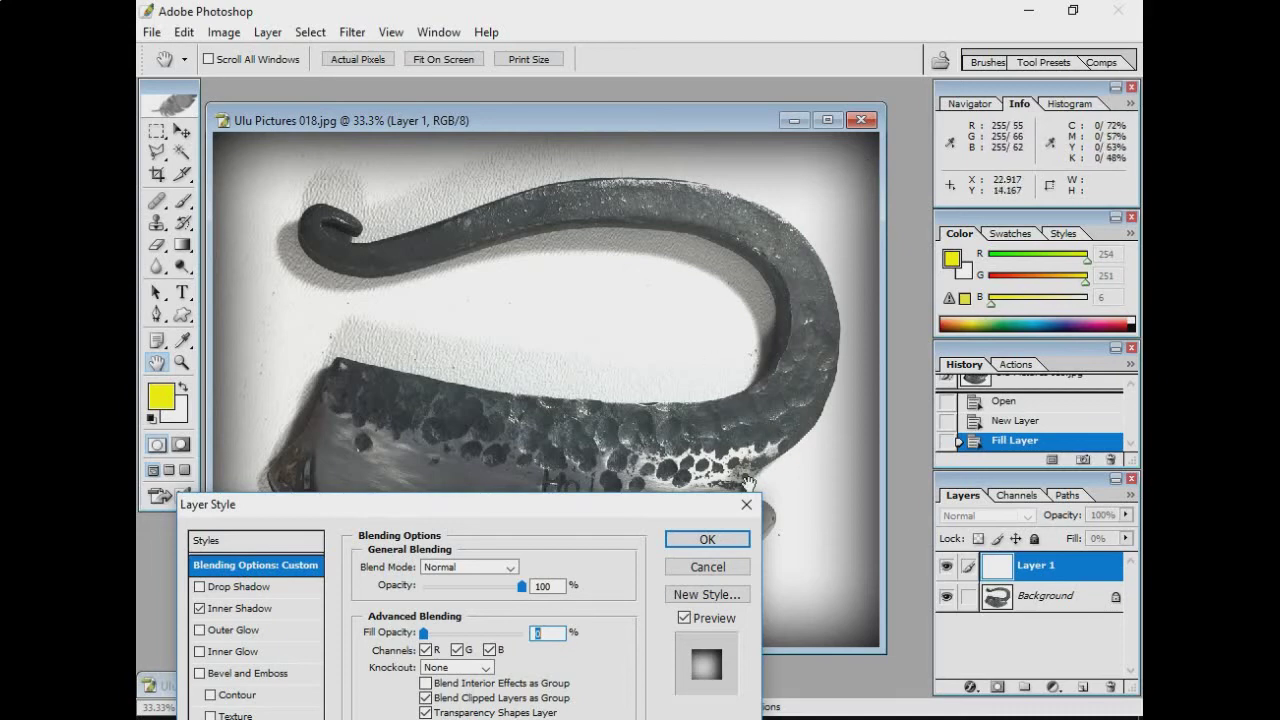
pyautogui.click(719, 544)
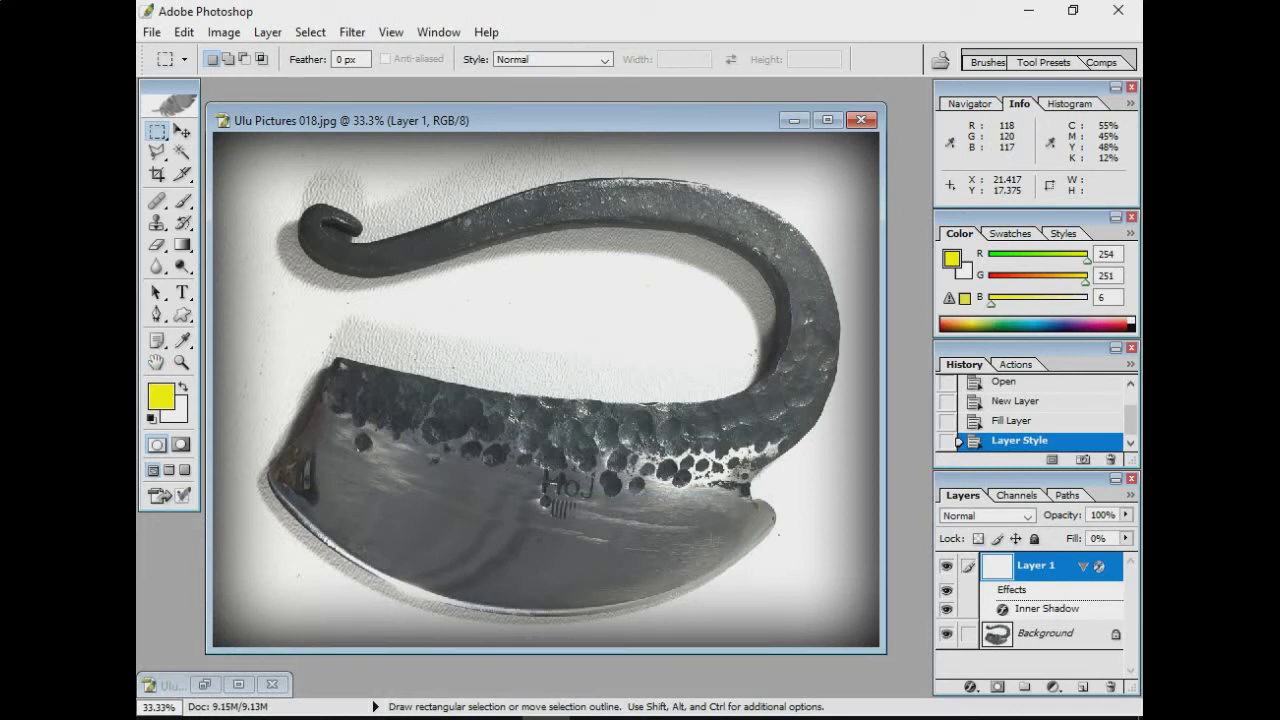
# Save the vignetted photo as JPEG Ulu Pictures 018.jpg in the final folder, replacing the existing file, at maximum quality 12
pyautogui.click(151, 32)
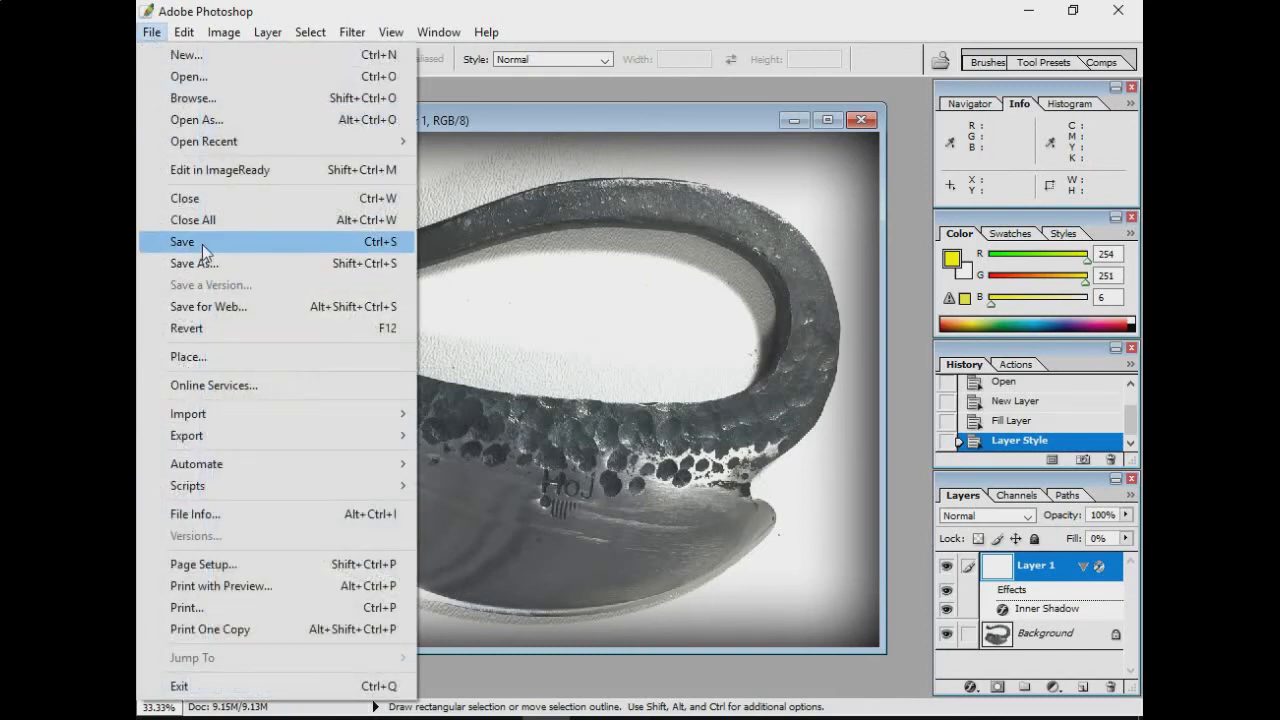
pyautogui.click(200, 261)
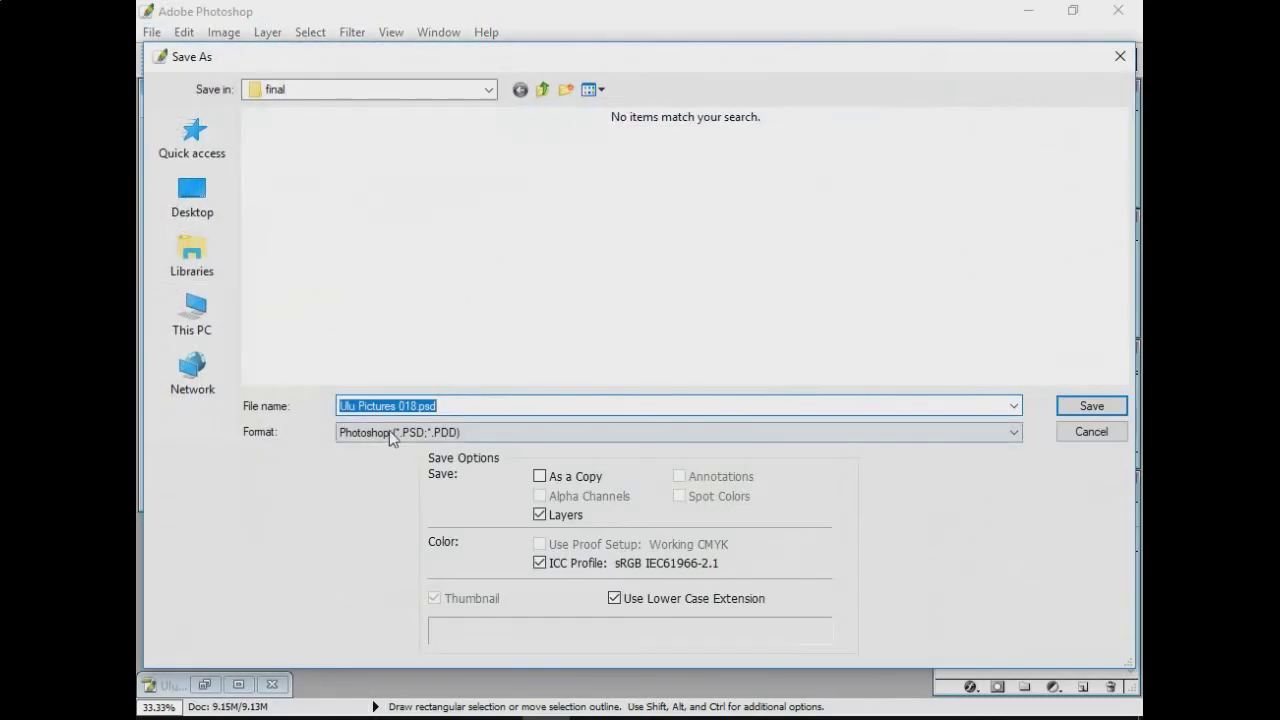
pyautogui.click(389, 432)
pyautogui.click(404, 528)
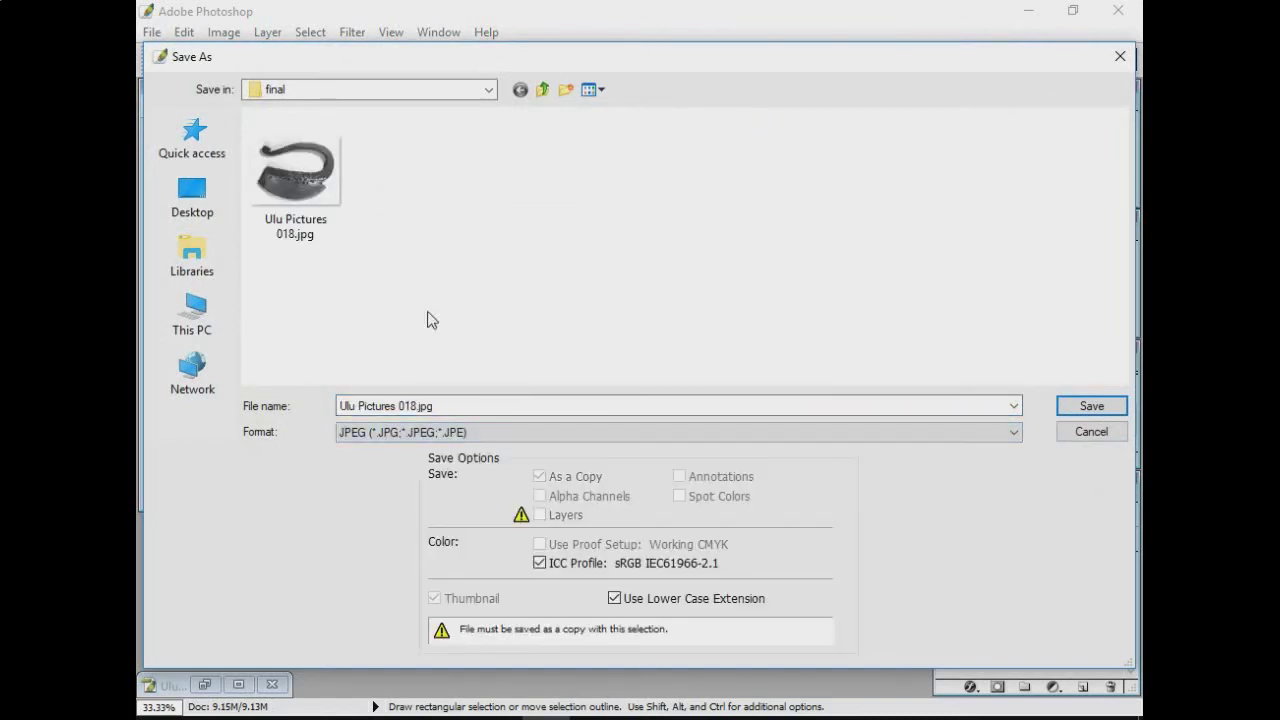
pyautogui.click(1095, 409)
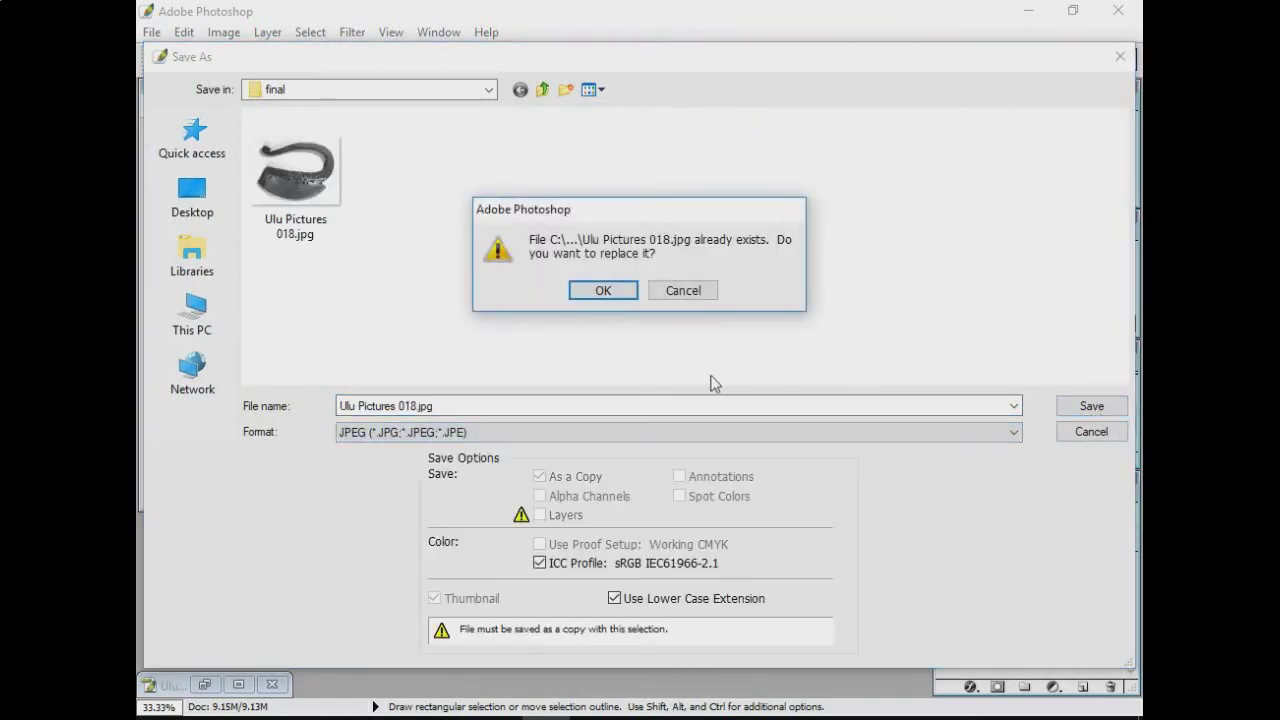
pyautogui.click(601, 289)
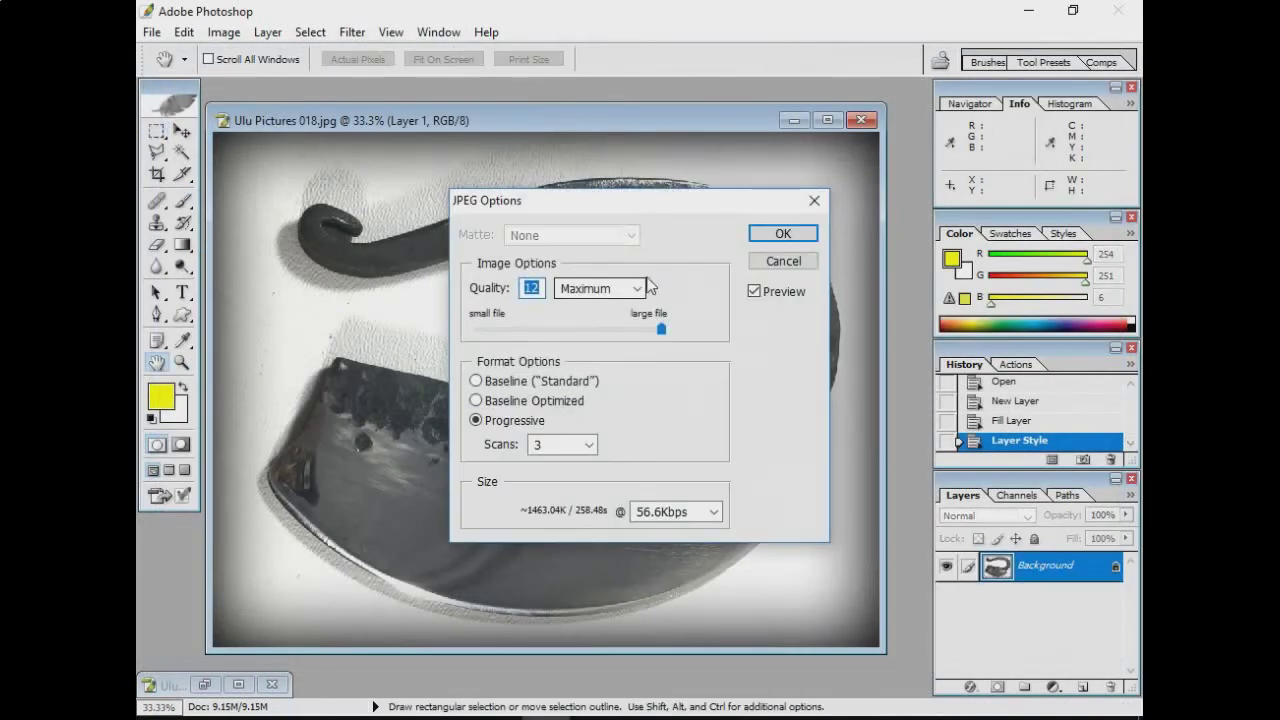
pyautogui.click(778, 234)
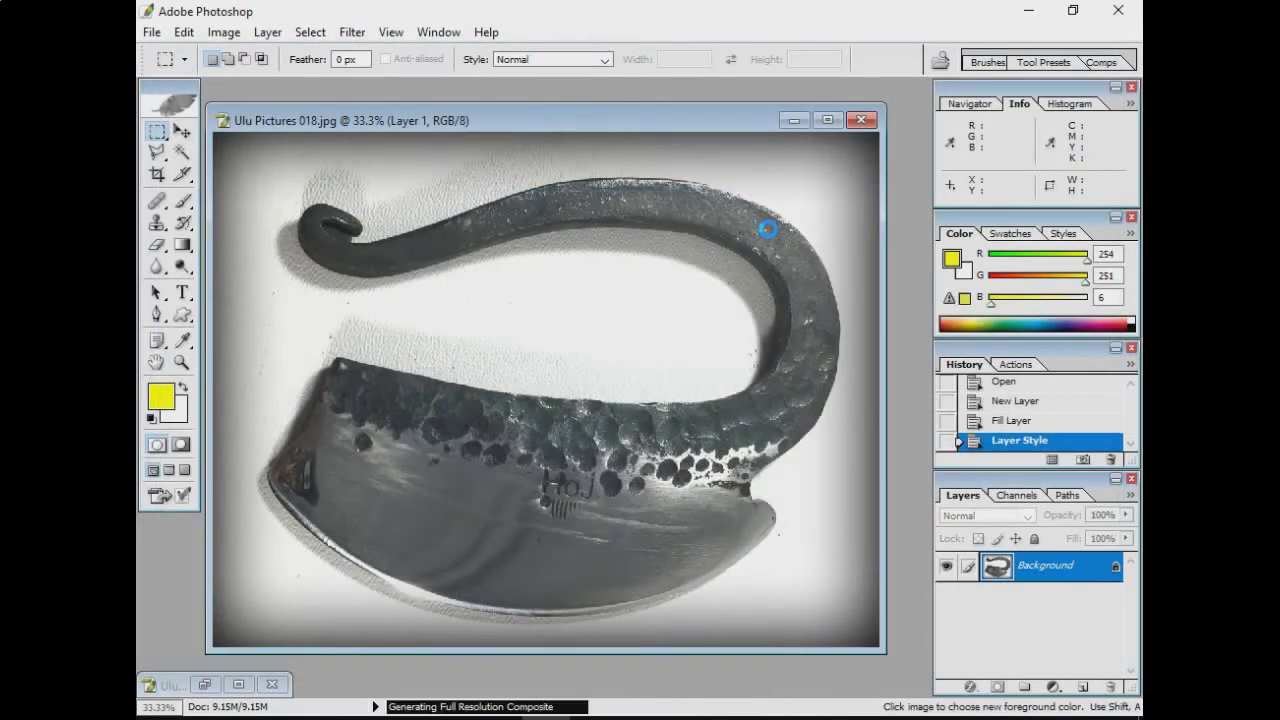